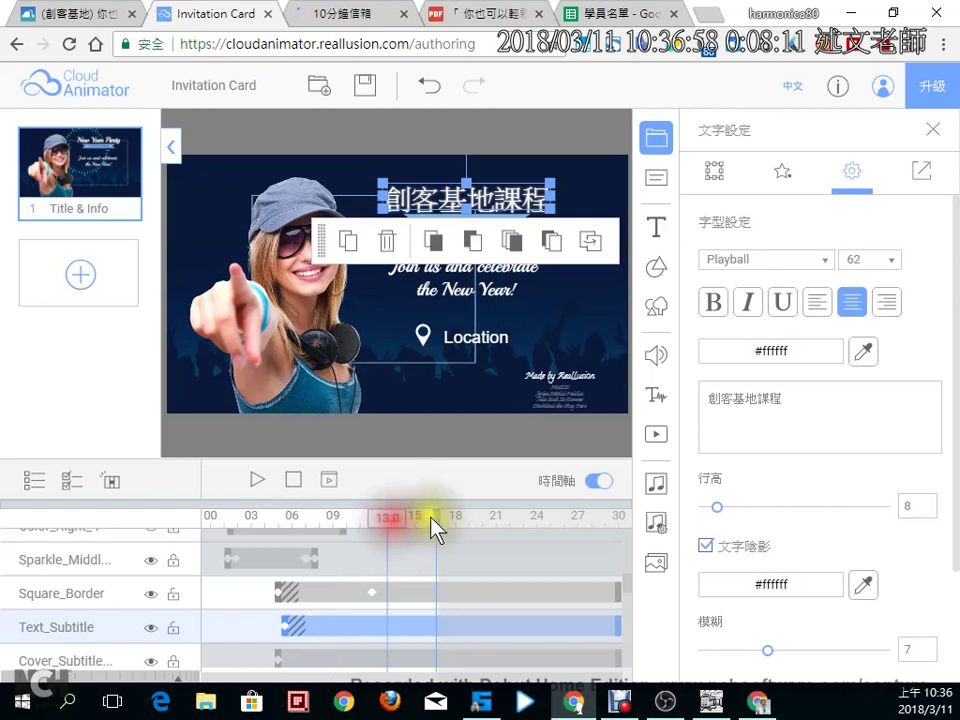
Step: Extend the timeline's end marker to the 30-second mark and move the playhead to 18.5 seconds
drag(541, 537, 618, 527)
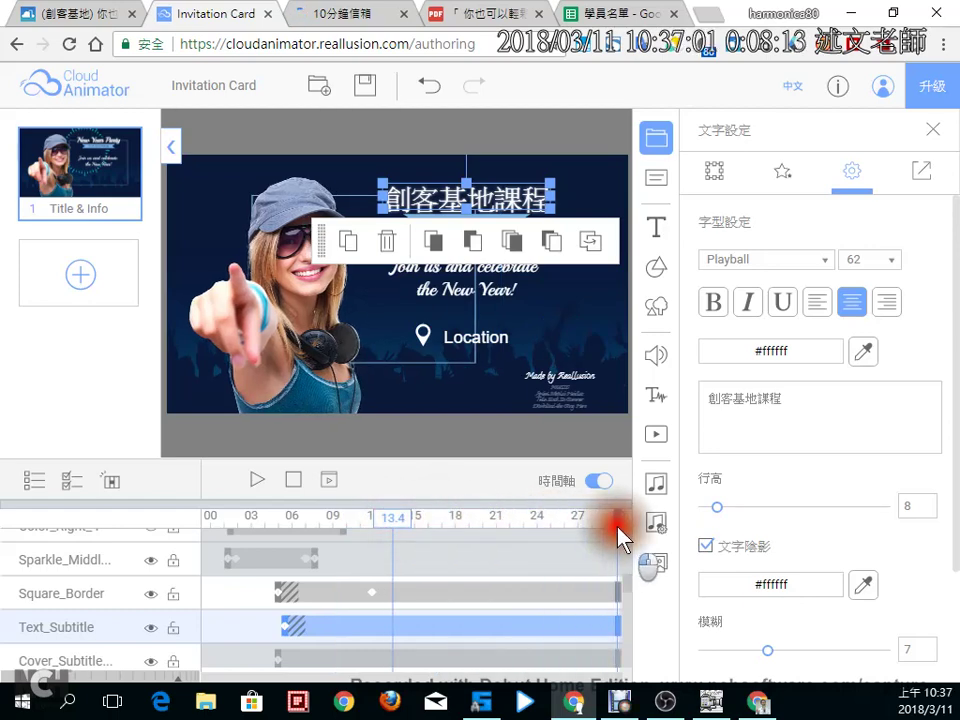
click(320, 521)
click(462, 519)
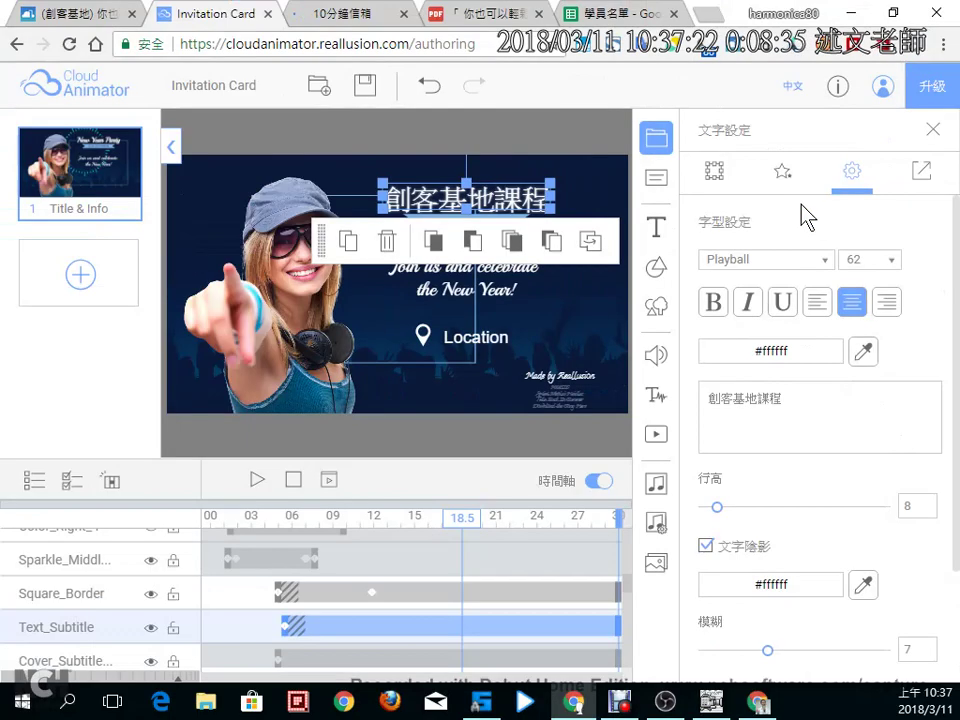
Step: Open the effects of the title text 創客基地課程 and review the 進場, 加強 and 離場 categories
click(786, 172)
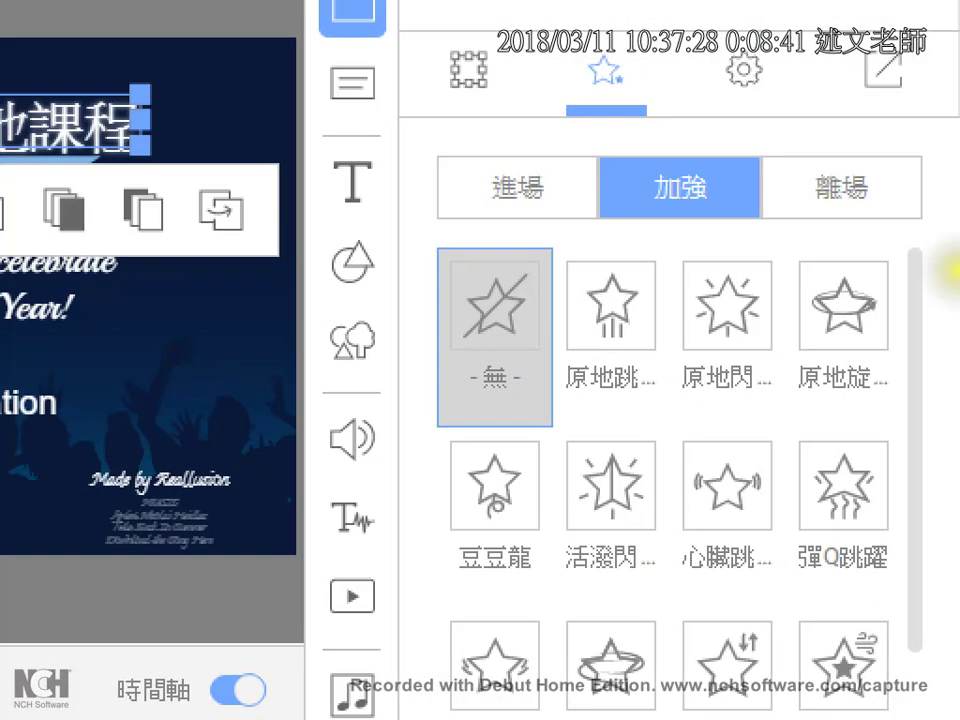
drag(595, 150, 600, 205)
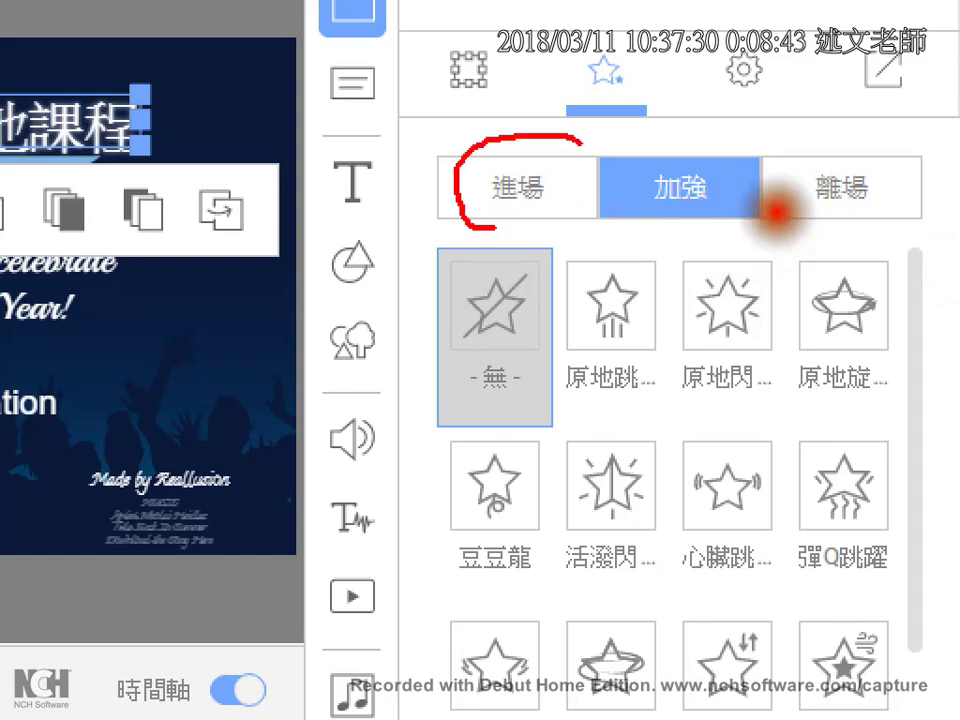
drag(915, 152, 880, 225)
mouse_move(945, 218)
mouse_down()
mouse_move(926, 253)
mouse_move(845, 245)
mouse_up()
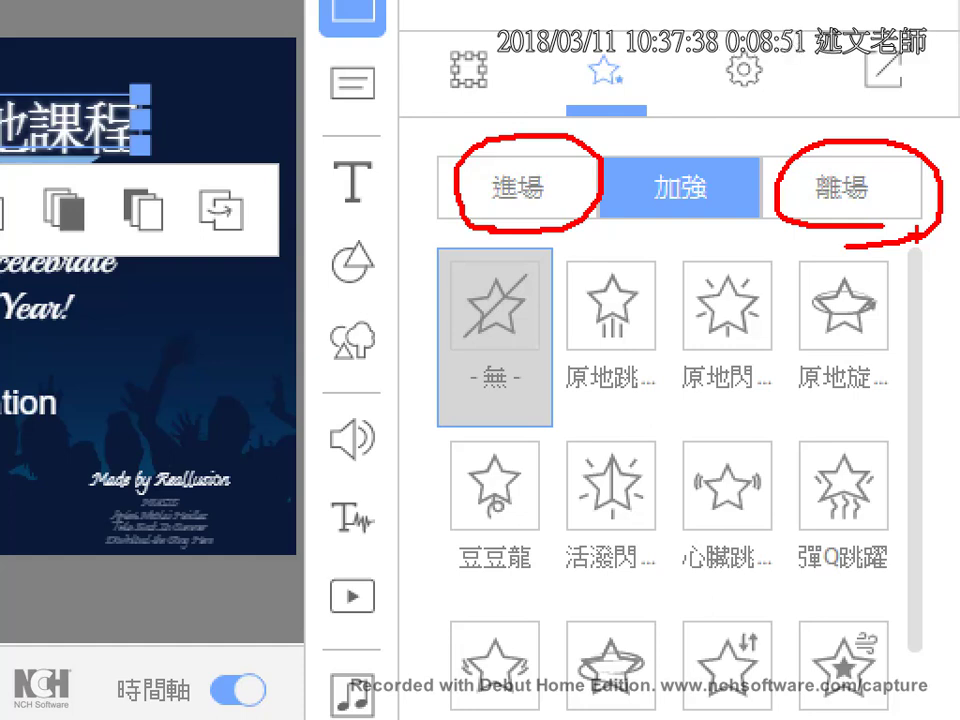
mouse_move(677, 227)
mouse_down()
mouse_move(641, 186)
mouse_move(745, 150)
mouse_up()
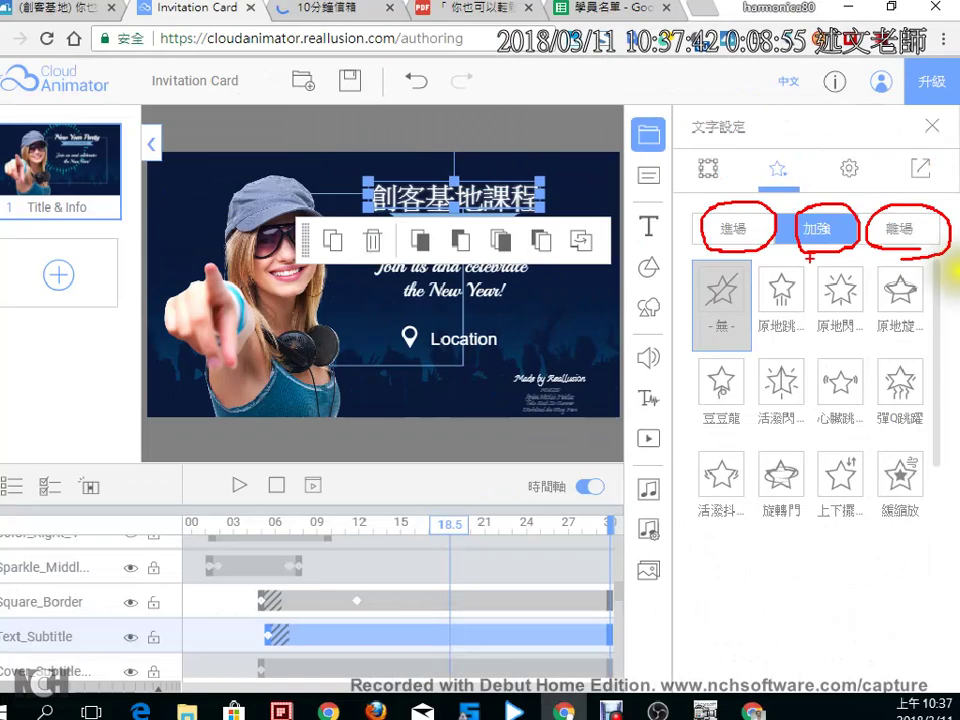
Step: Preview several 加強 effects on the title text 創客基地課程 and apply the one starting with 活潑抖
click(784, 302)
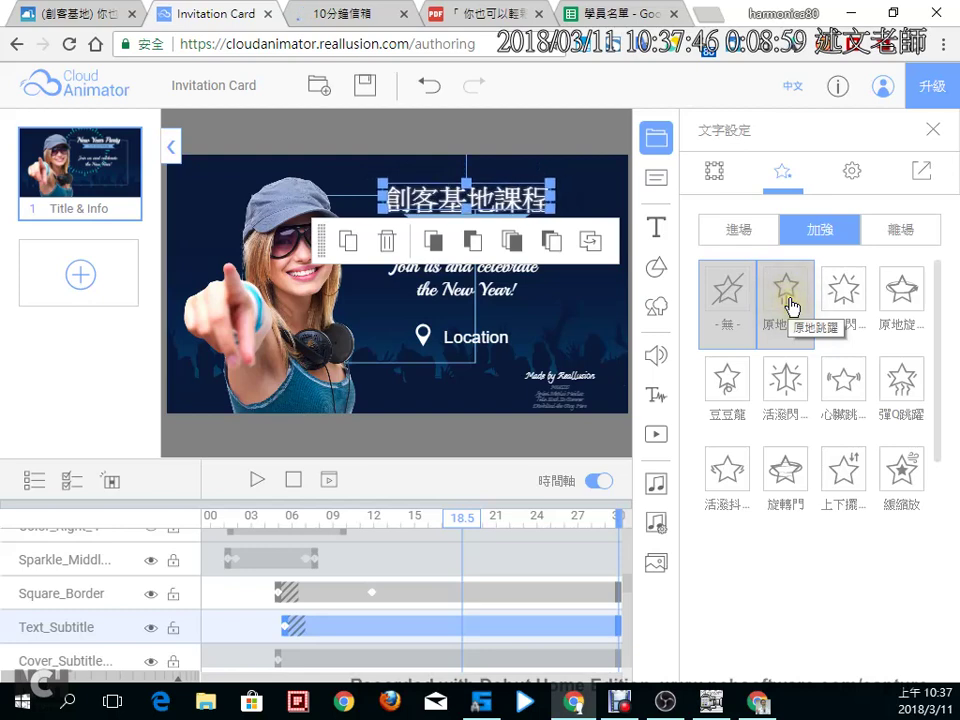
click(833, 300)
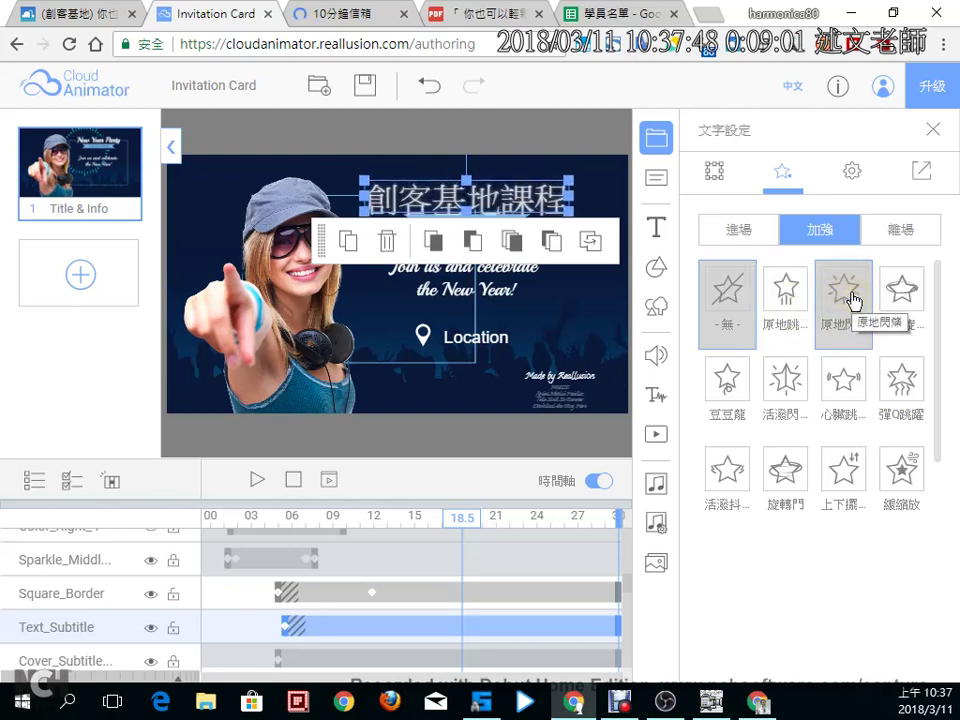
click(897, 314)
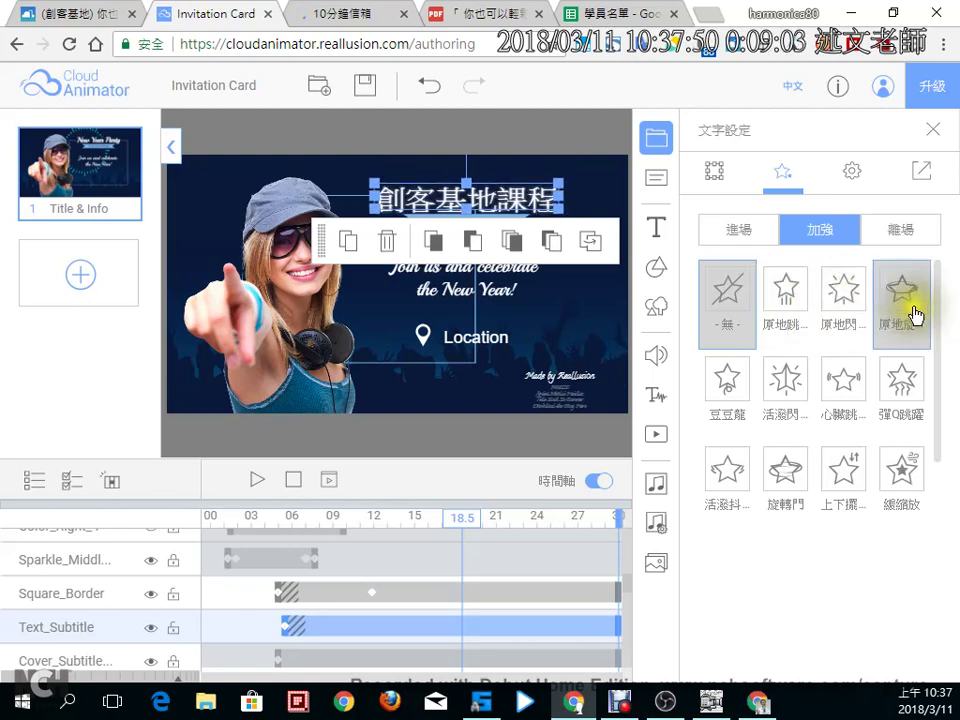
click(724, 490)
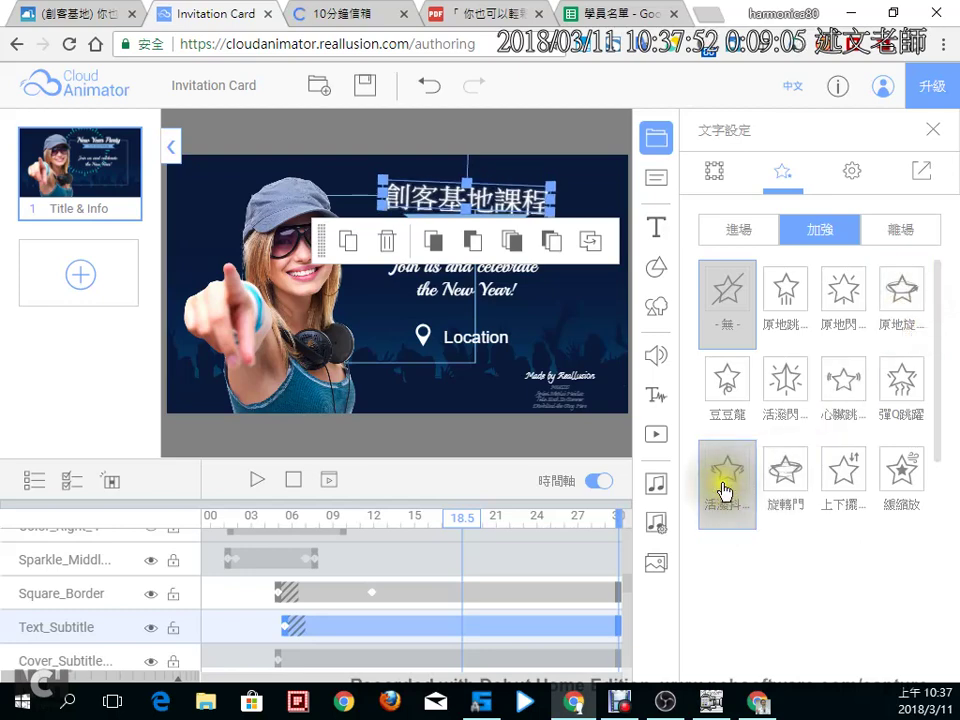
click(724, 490)
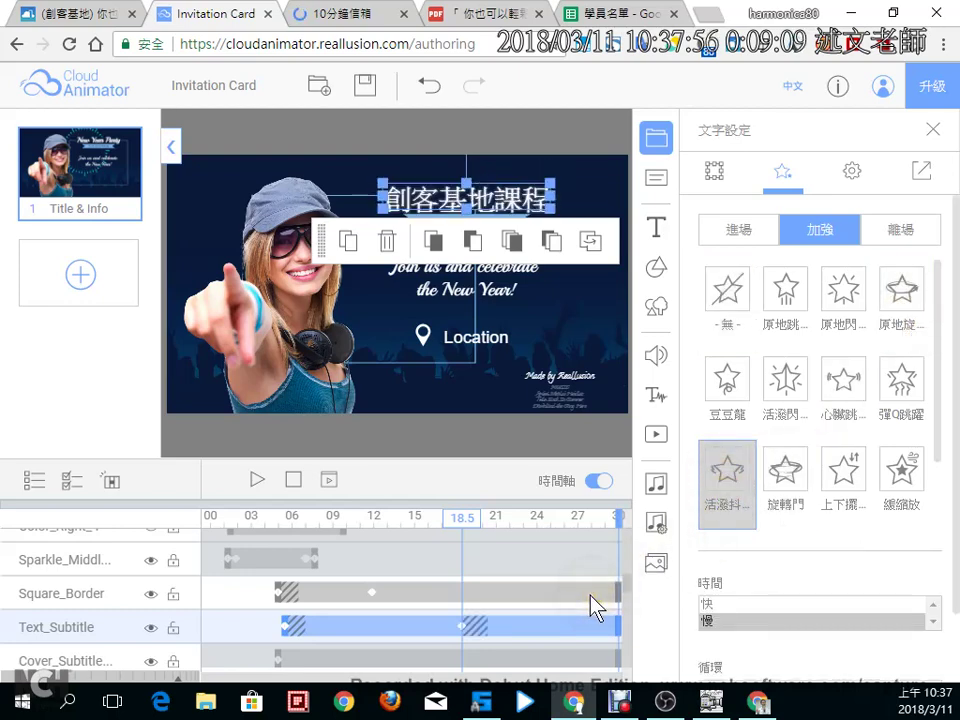
drag(462, 520, 505, 533)
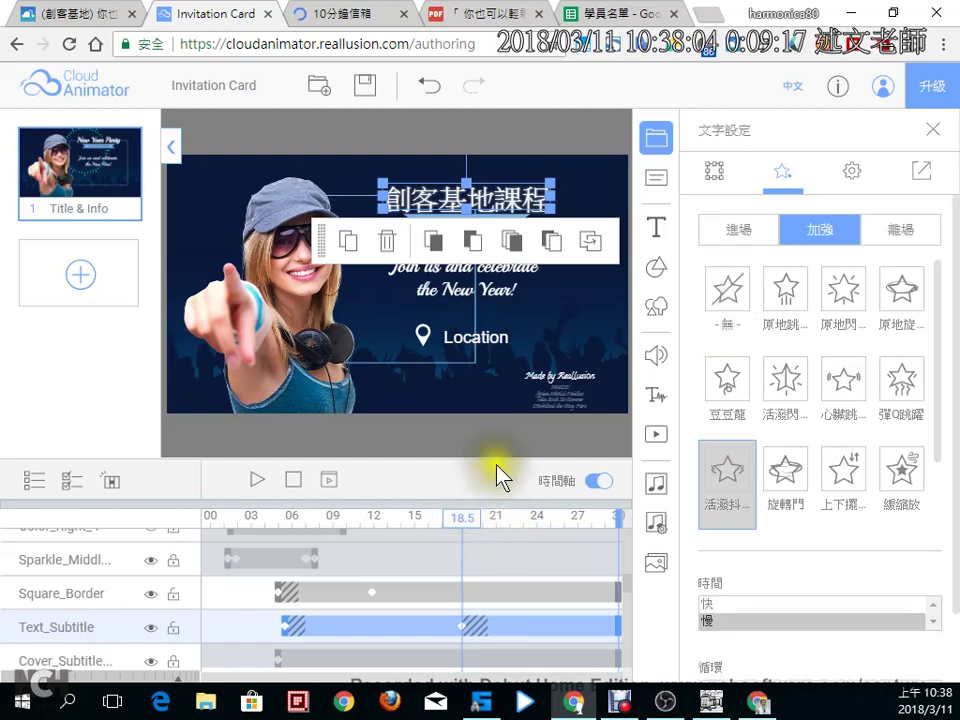
click(690, 237)
click(499, 193)
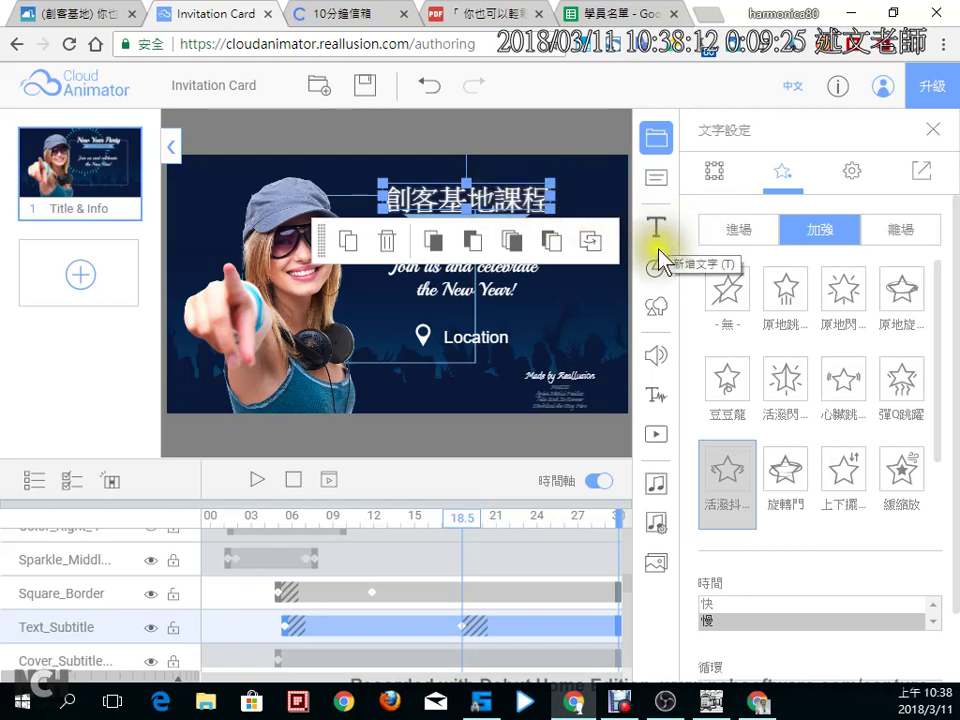
Step: Browse the black-and-white icon folder in the picture templates and return to the folder list
click(654, 310)
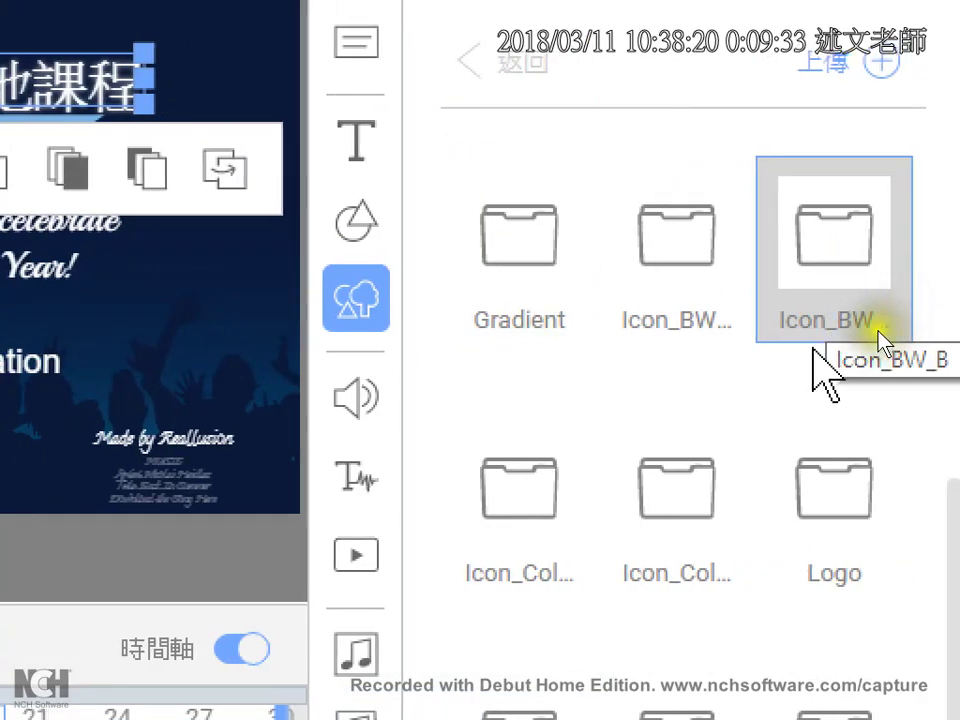
click(647, 302)
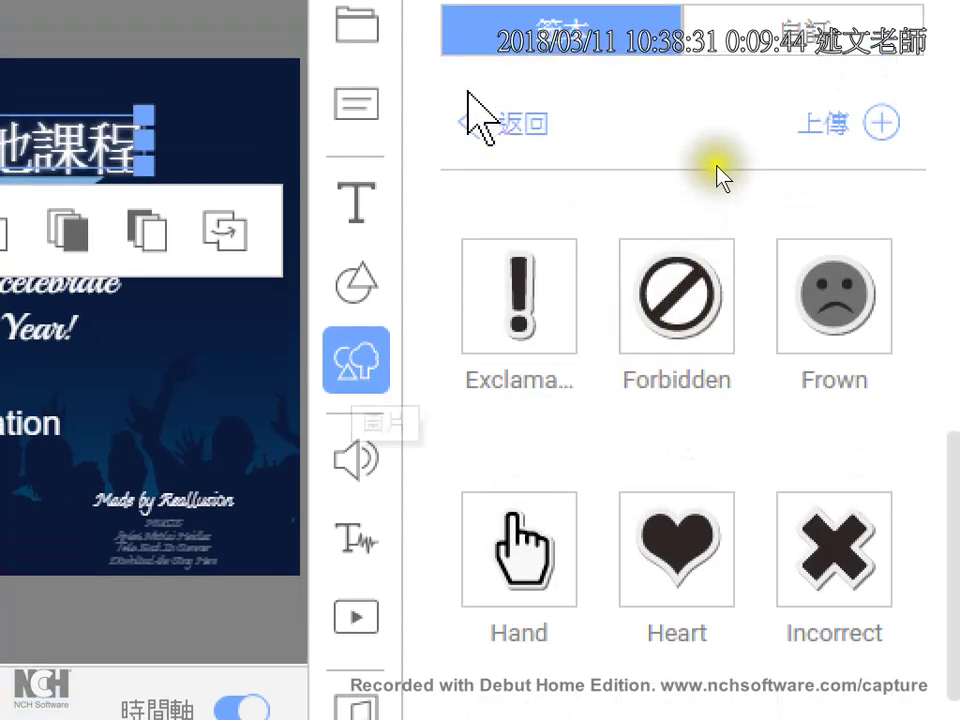
click(491, 62)
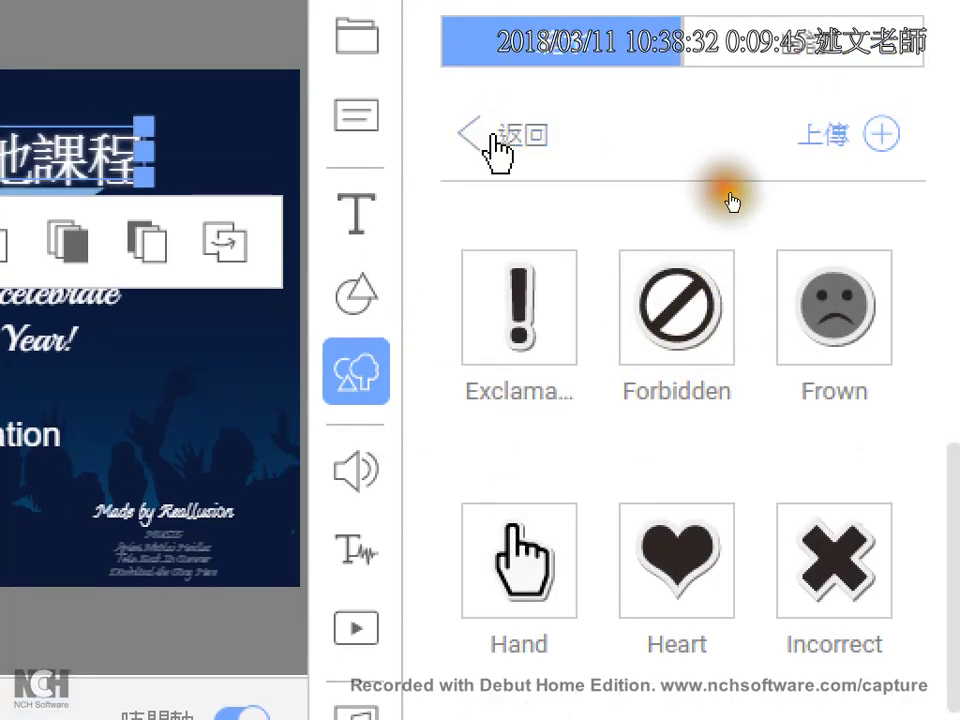
Step: Start a picture upload and review the supported formats, resolution and file size limits
click(814, 152)
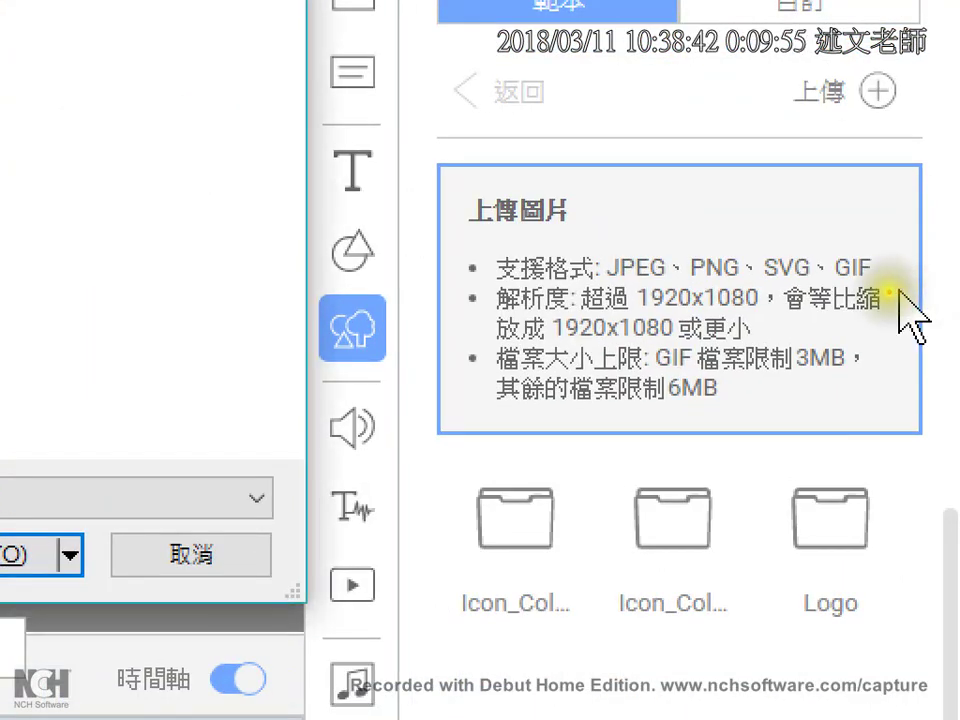
drag(888, 290, 558, 292)
mouse_move(618, 232)
mouse_down()
mouse_move(630, 242)
mouse_move(638, 228)
mouse_move(735, 228)
mouse_up()
drag(855, 238, 905, 220)
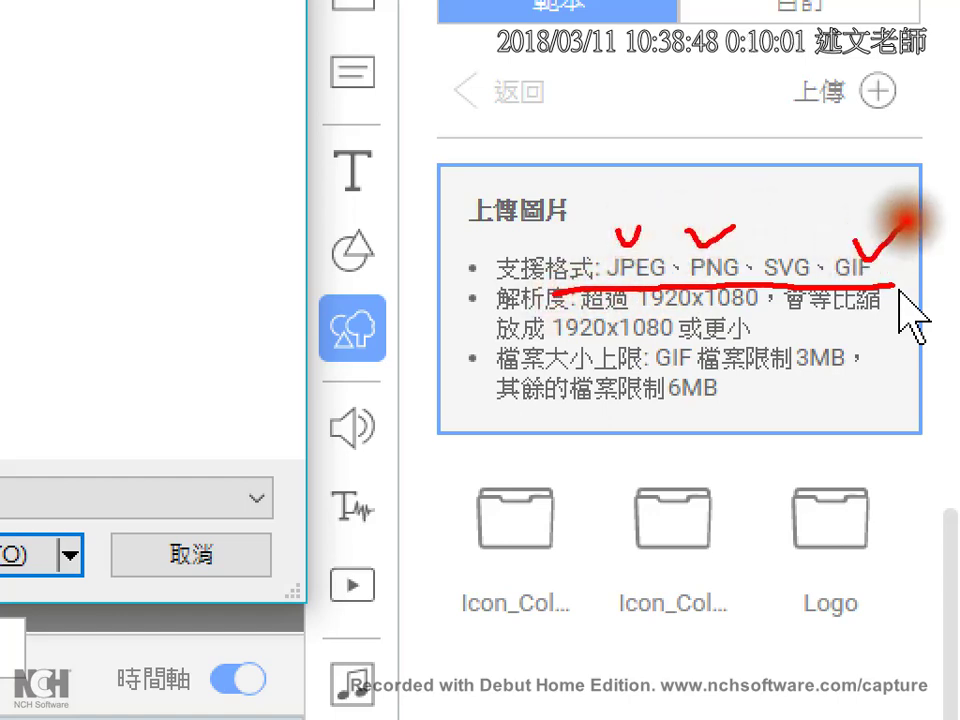
drag(781, 231, 815, 221)
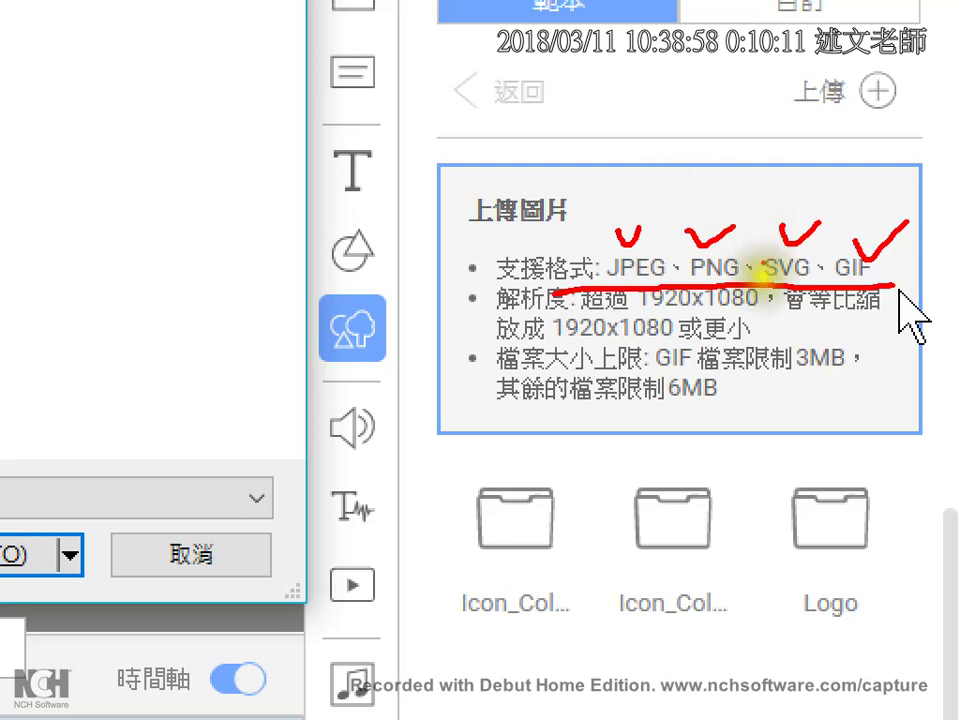
mouse_move(750, 272)
mouse_down()
mouse_move(770, 237)
mouse_move(803, 245)
mouse_move(795, 290)
mouse_move(755, 282)
mouse_up()
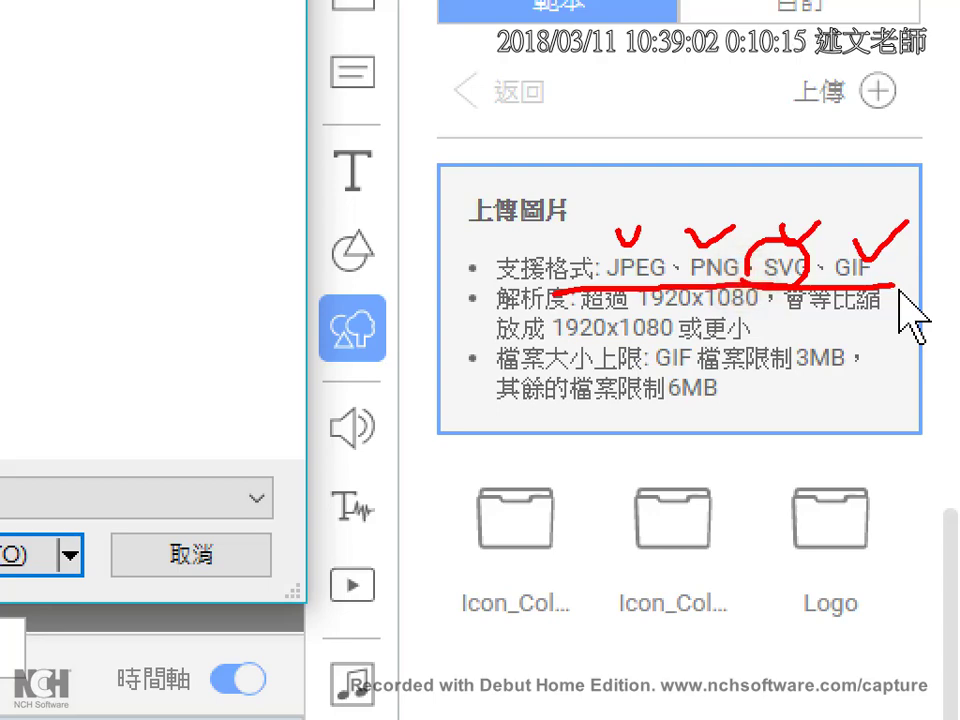
click(735, 328)
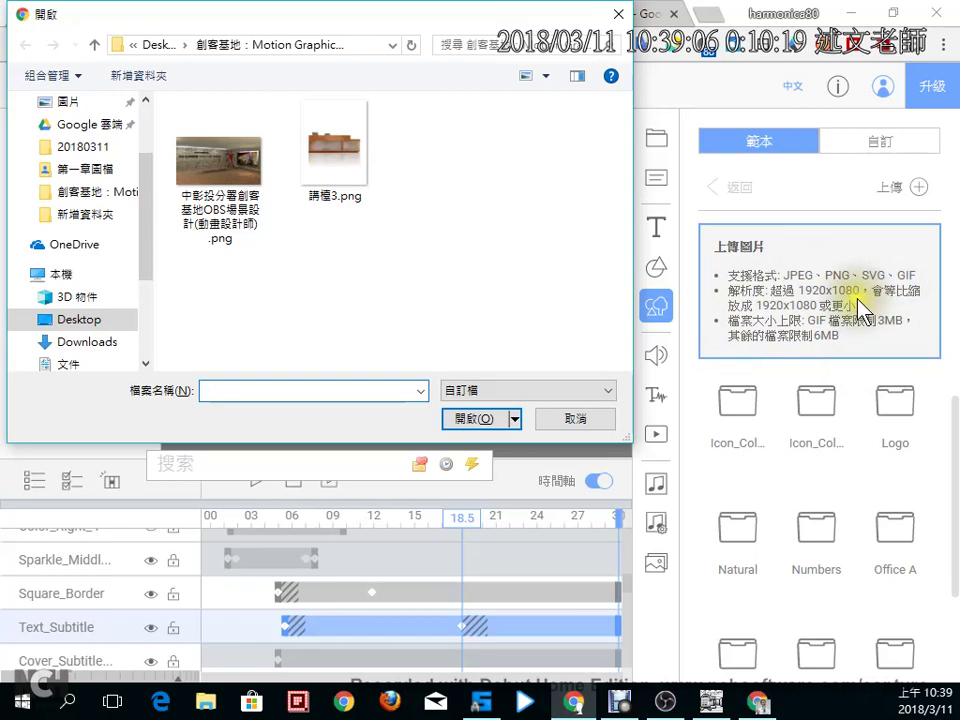
Step: Upload the image file 講檯3.png to the custom pictures
click(316, 150)
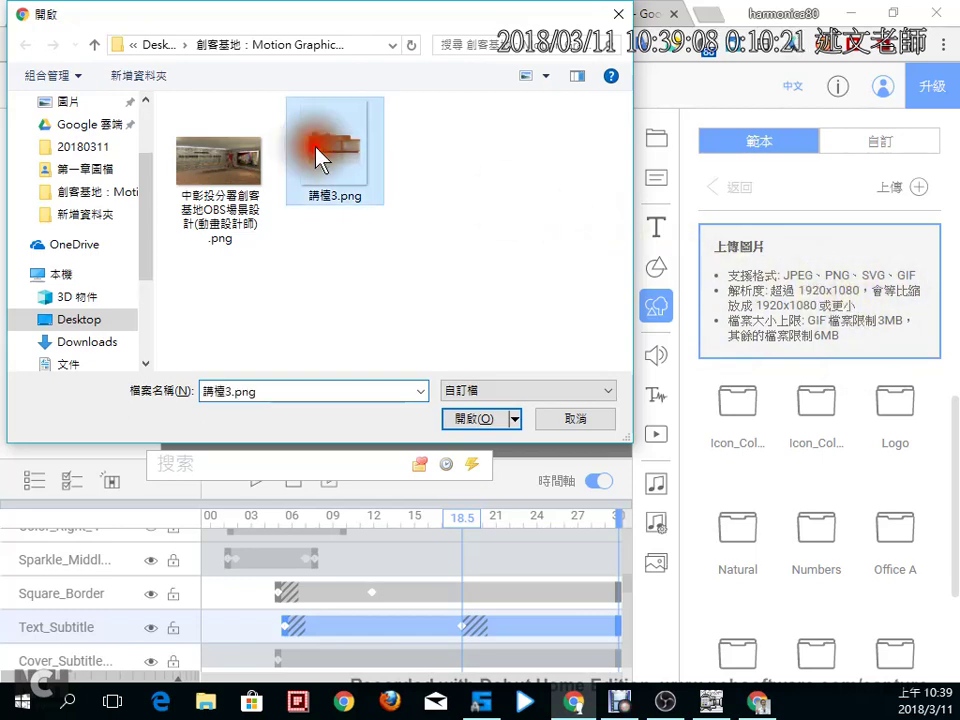
click(484, 422)
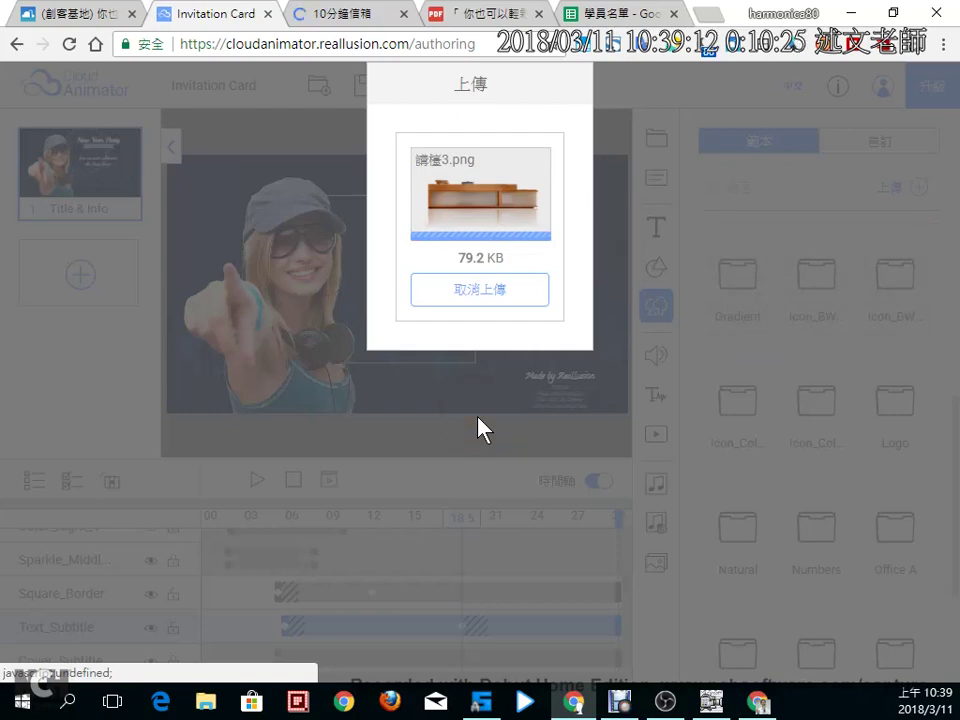
click(505, 285)
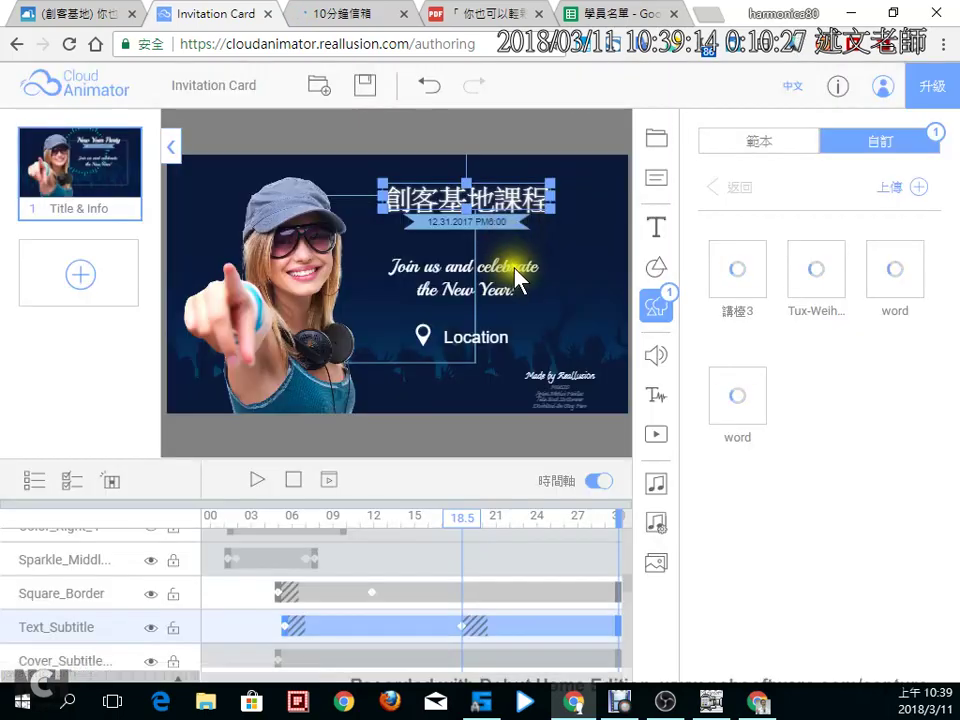
Step: Try to add the uploaded 講檯3 picture to the Title & Info scene
click(741, 285)
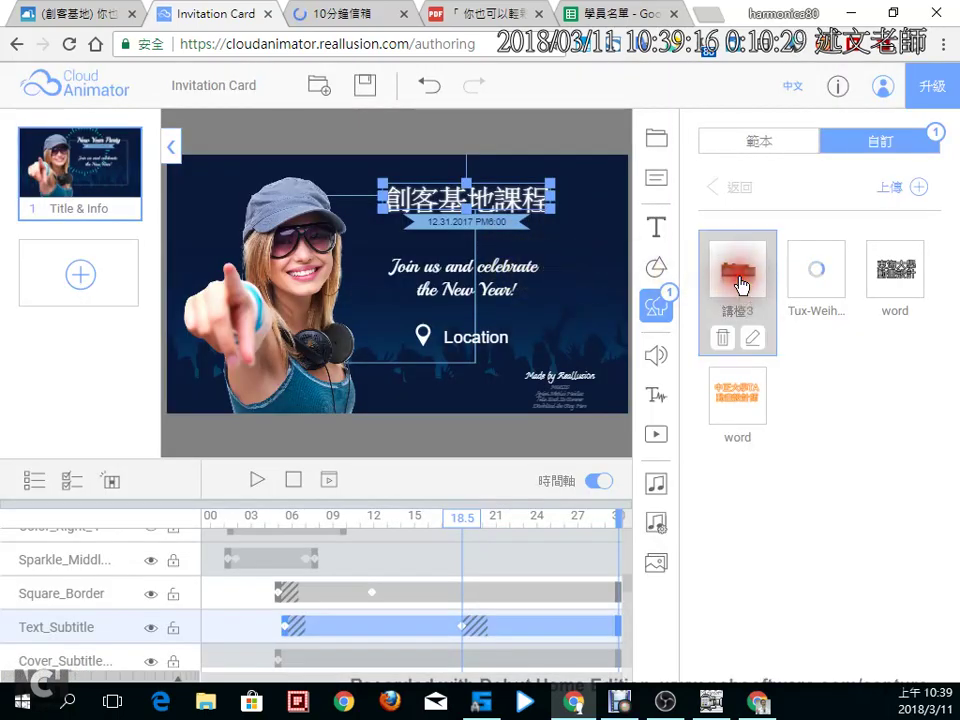
click(491, 411)
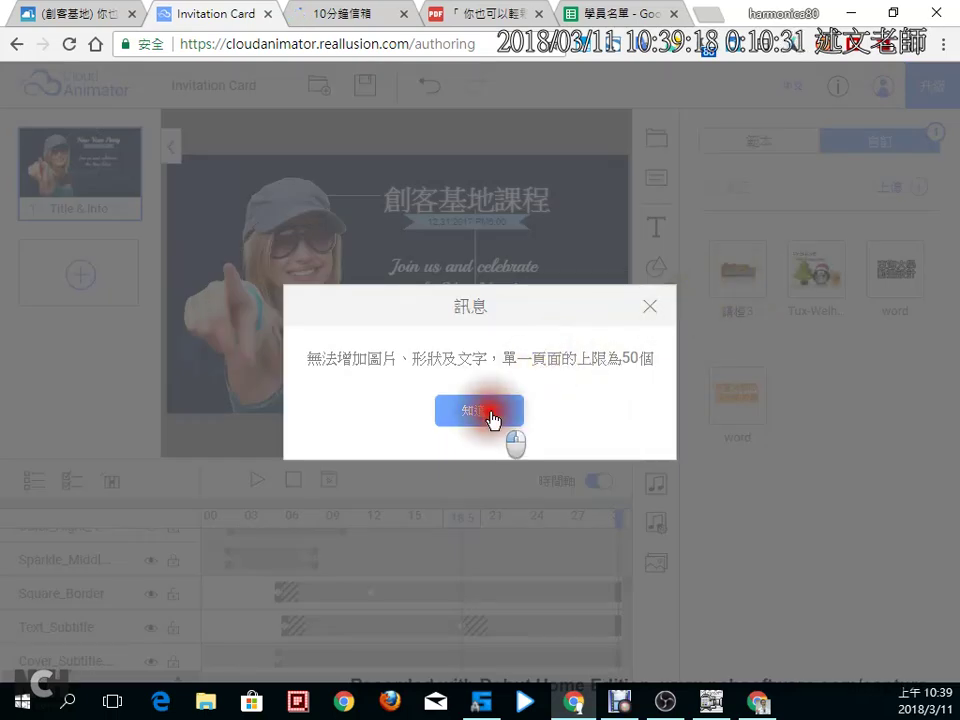
drag(739, 270, 368, 368)
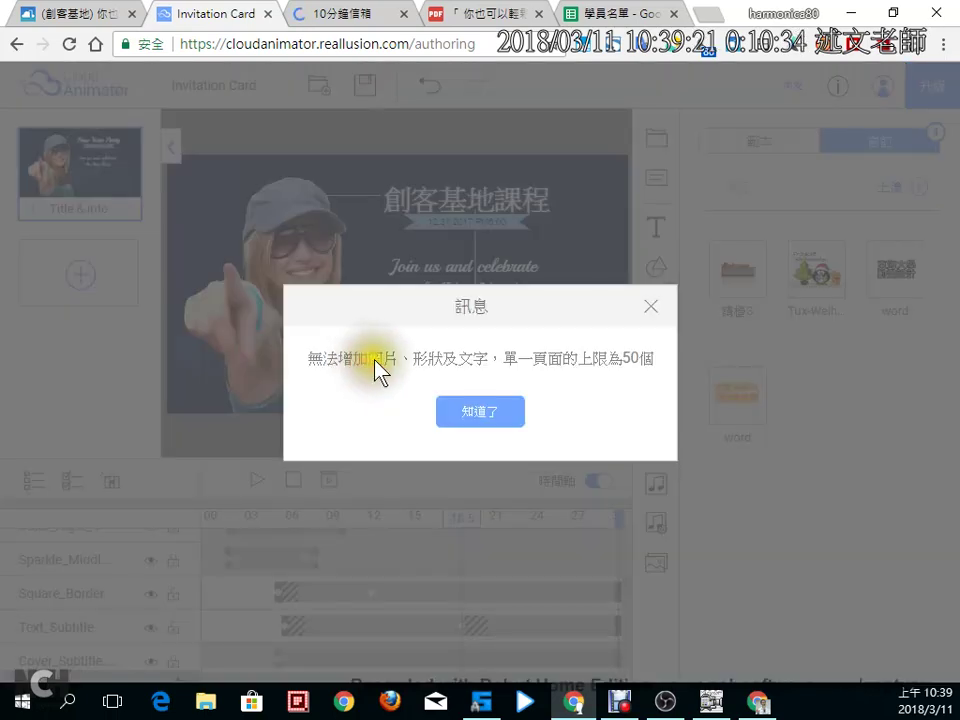
click(495, 413)
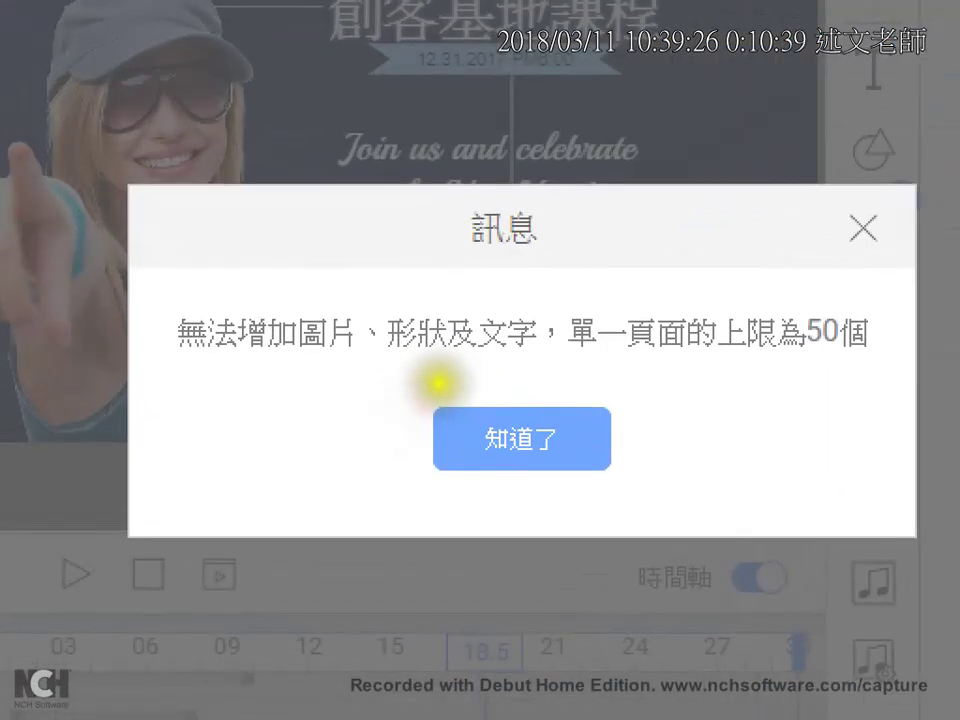
mouse_move(546, 362)
mouse_down()
mouse_move(874, 358)
mouse_move(889, 321)
mouse_move(767, 273)
mouse_move(537, 289)
mouse_move(507, 323)
mouse_move(555, 368)
mouse_up()
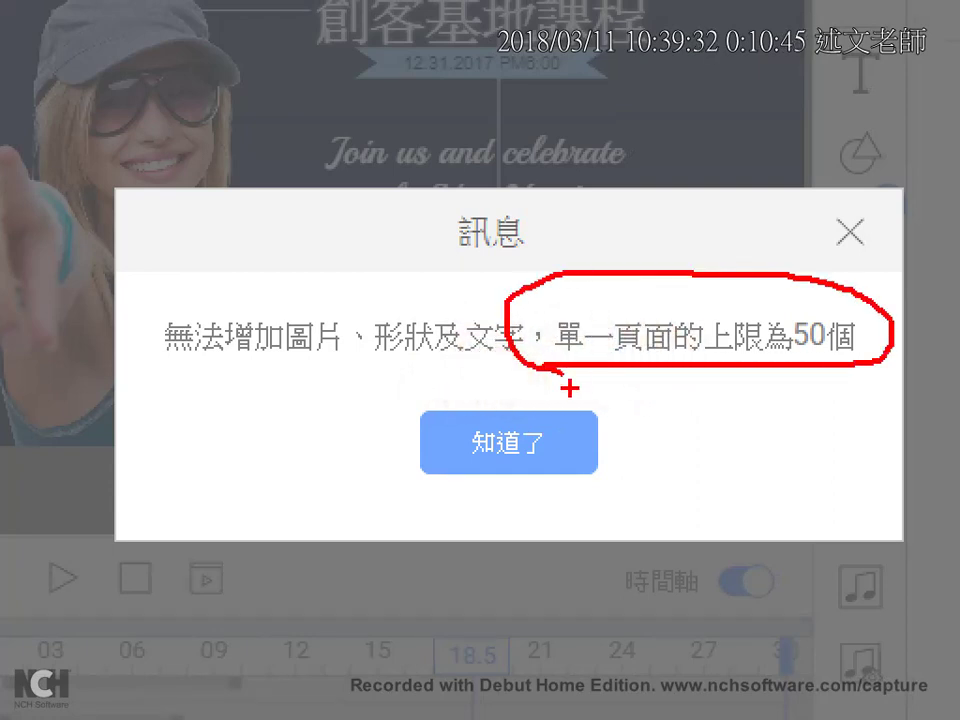
mouse_move(710, 220)
mouse_down()
mouse_move(716, 251)
mouse_move(757, 212)
mouse_up()
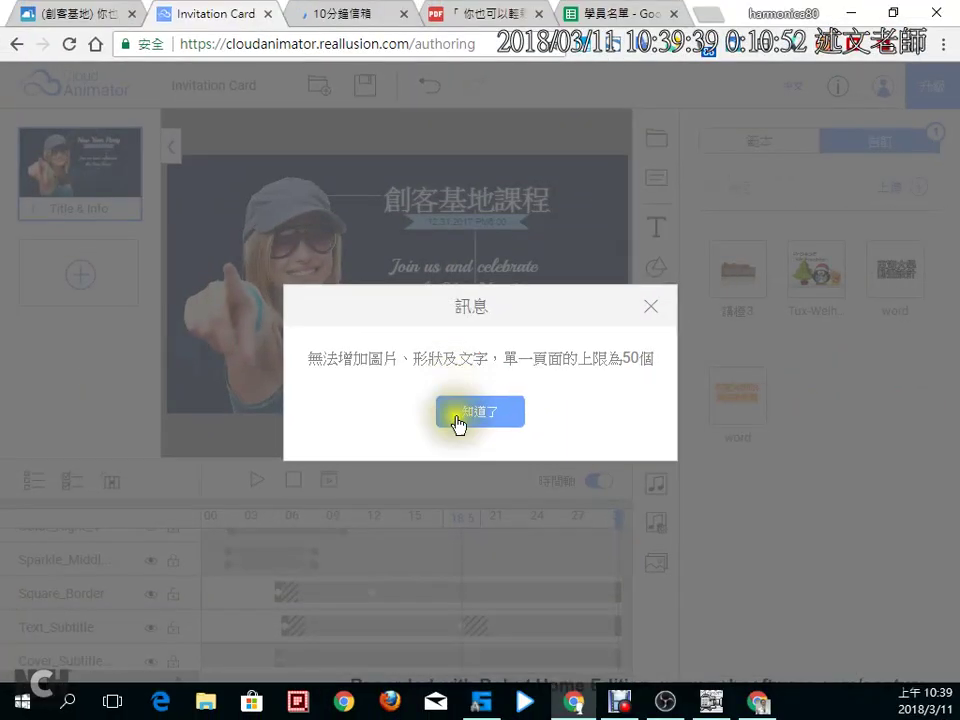
click(525, 458)
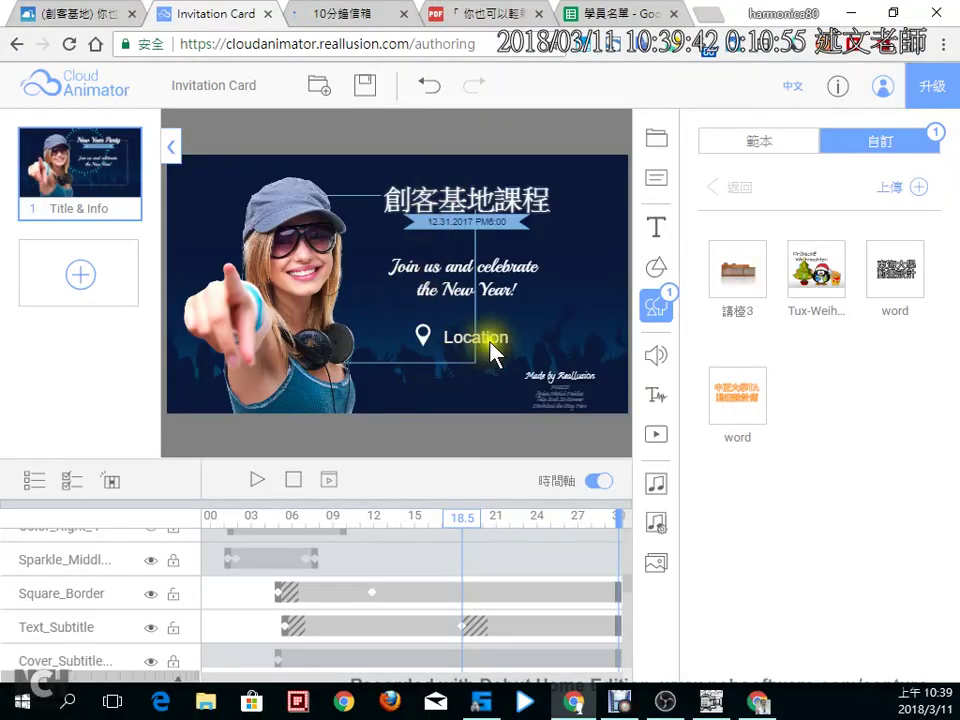
Step: Delete the Square_Border object from the scene
click(71, 598)
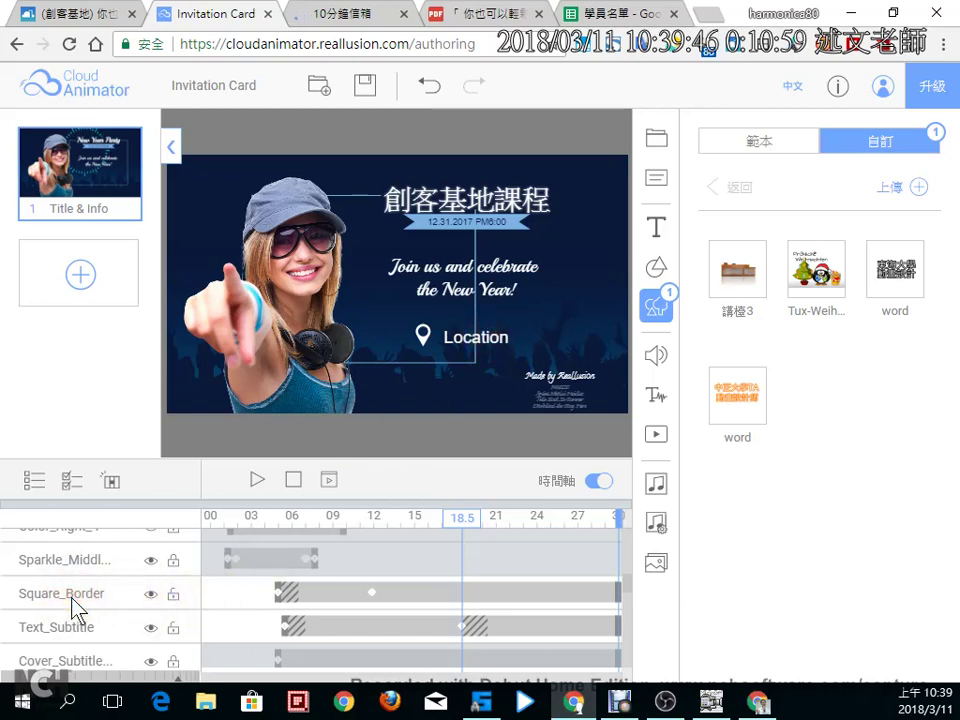
click(71, 598)
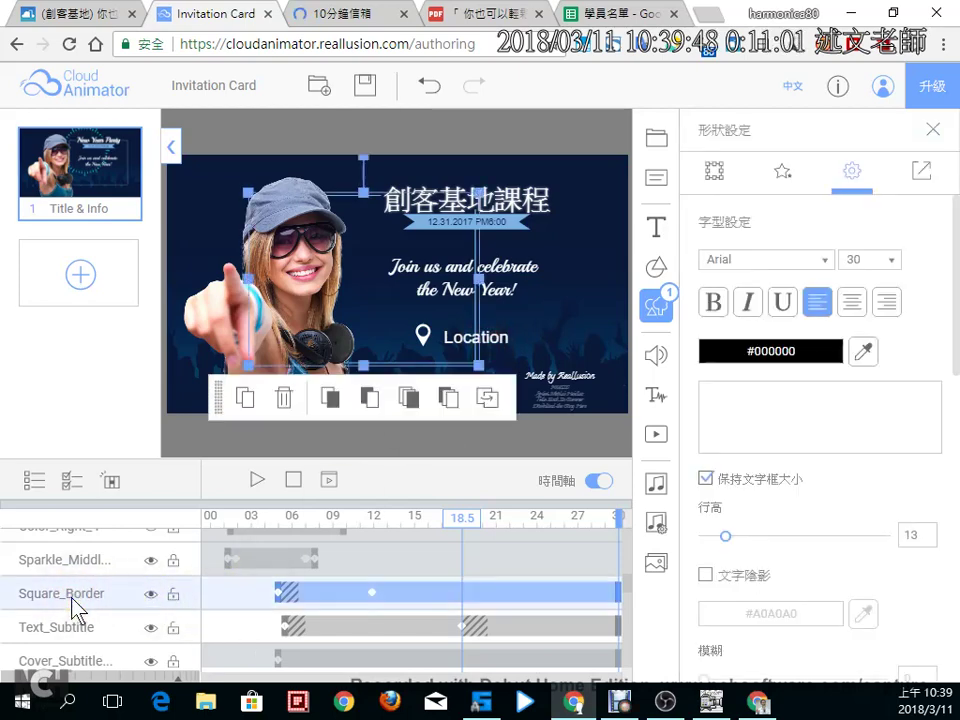
key(Delete)
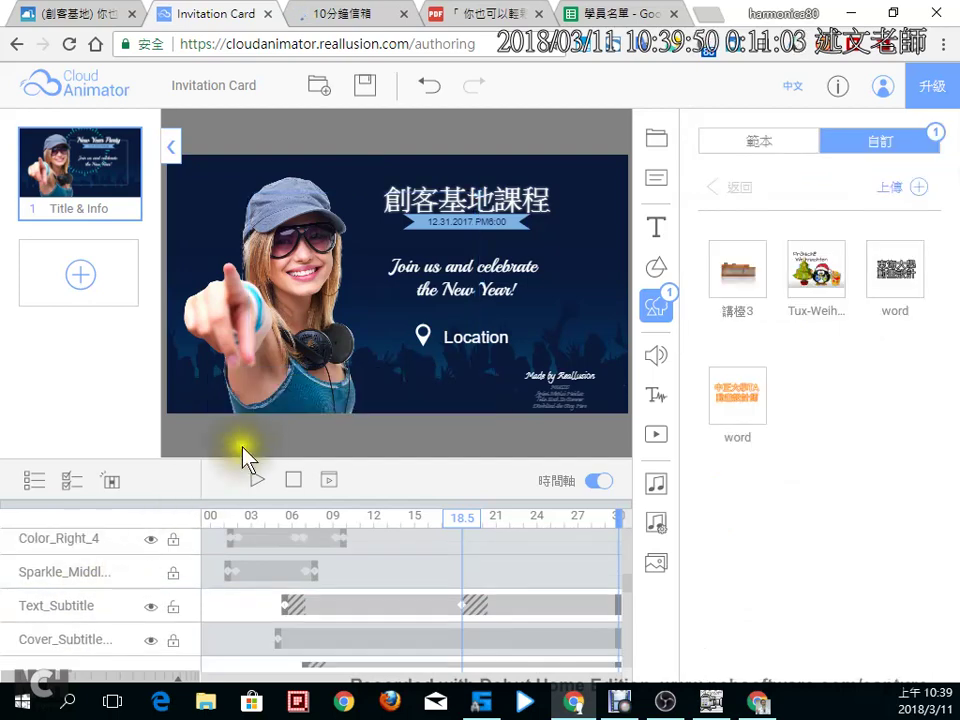
Step: Place the custom picture 講檯3 near the middle of the scene, over the invitation text
drag(738, 264, 418, 285)
click(410, 325)
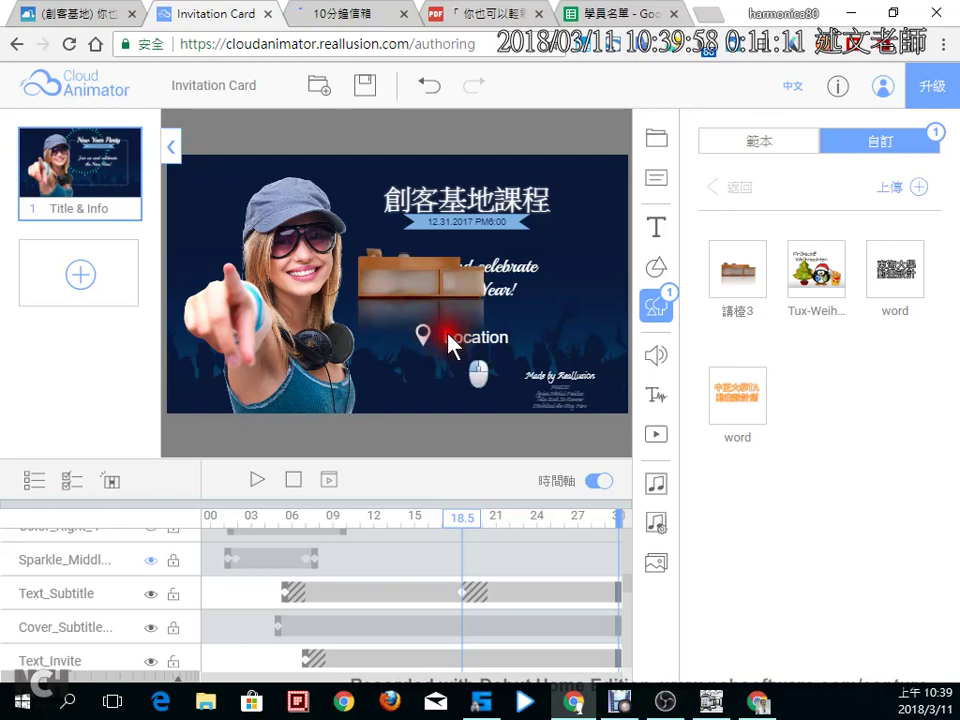
Step: Move the 講檯3 picture below the Location text, to about X 654, Y 480
click(431, 281)
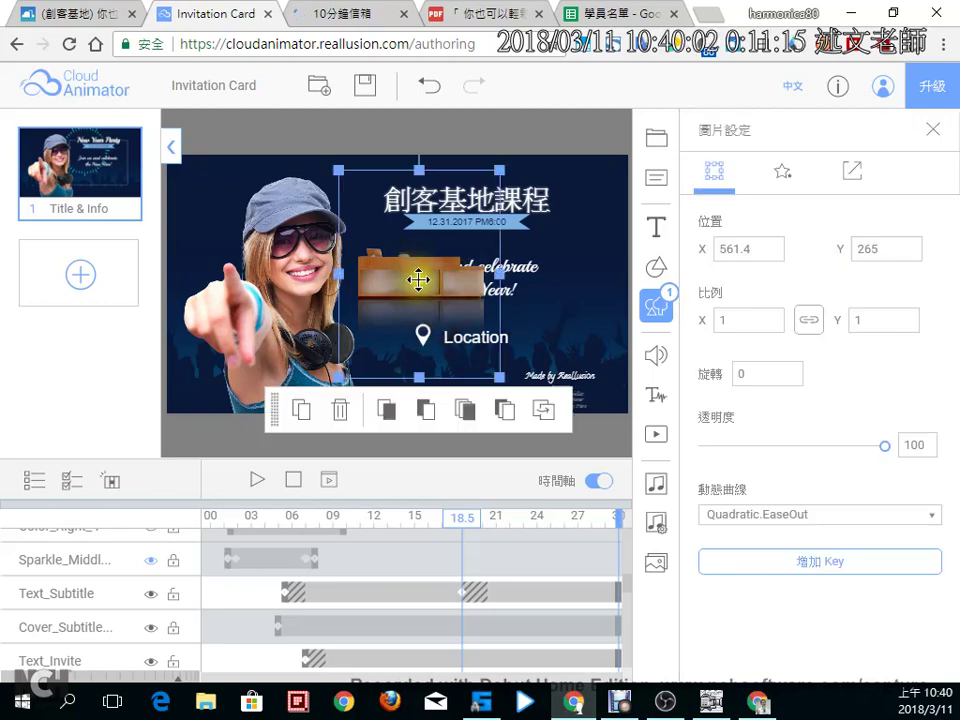
drag(418, 280, 456, 380)
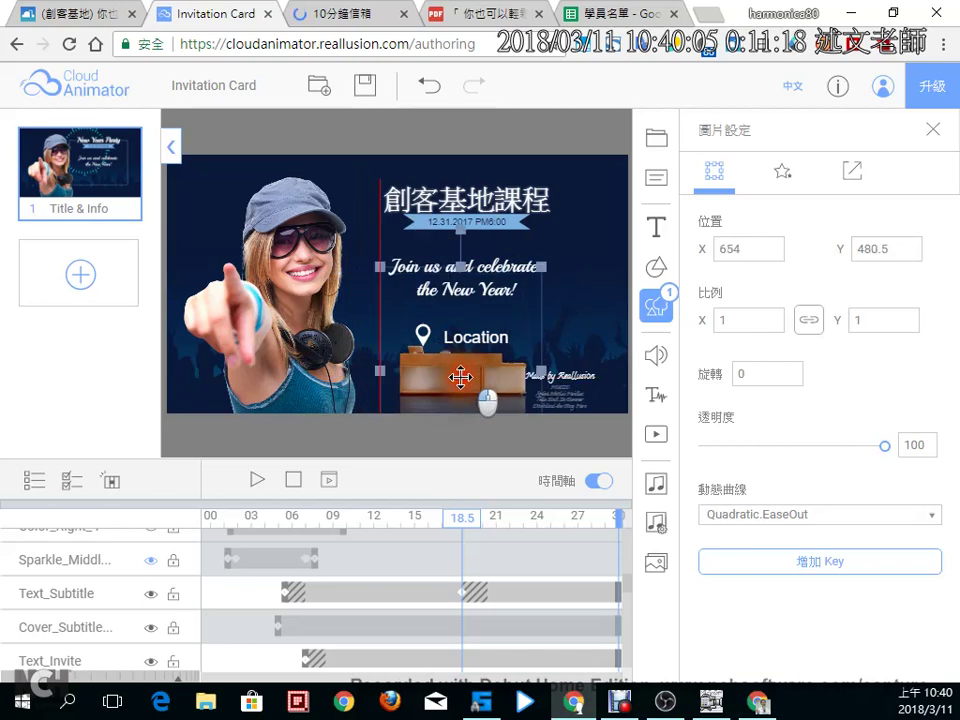
click(610, 310)
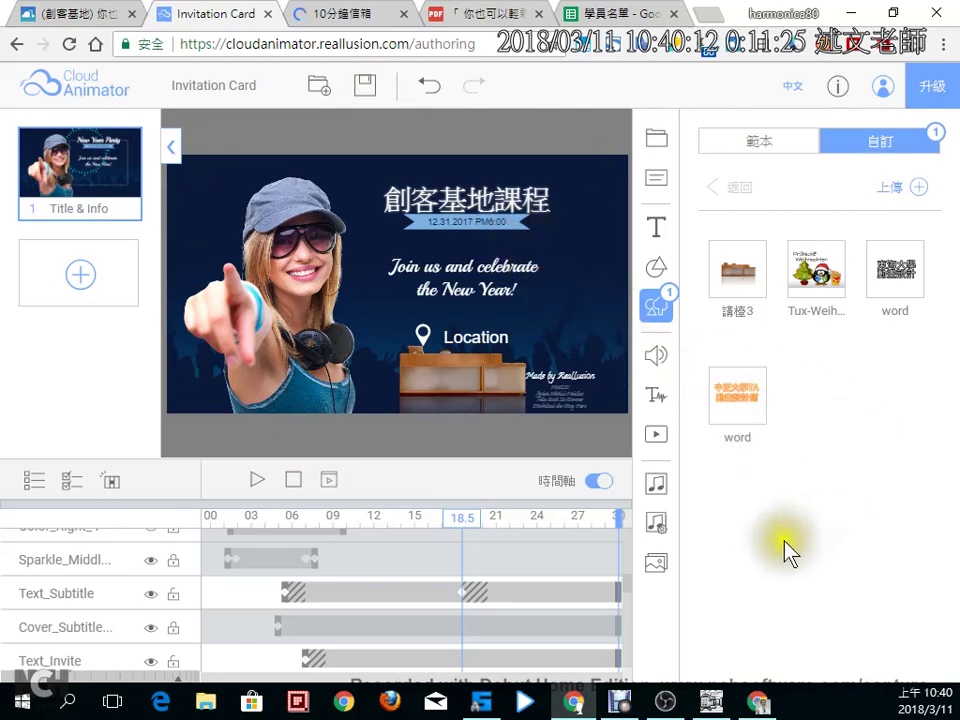
Step: Start a new text-to-speech clip and replace its sample text with "創客基地：你也可以輕鬆個做 Motion Graphic 動畫設計師"
click(657, 493)
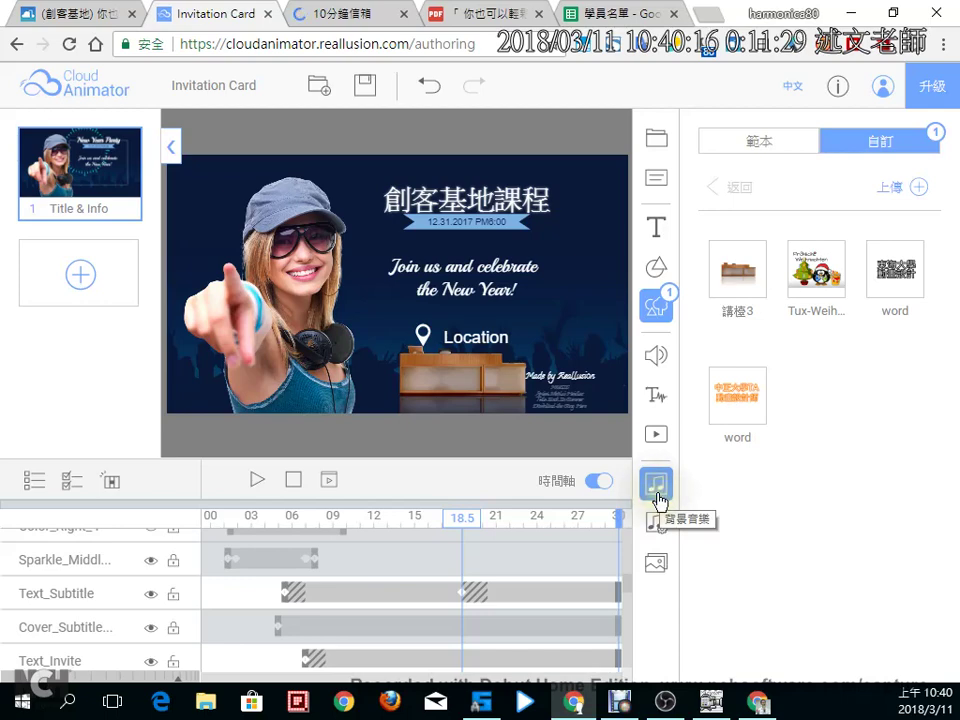
click(656, 405)
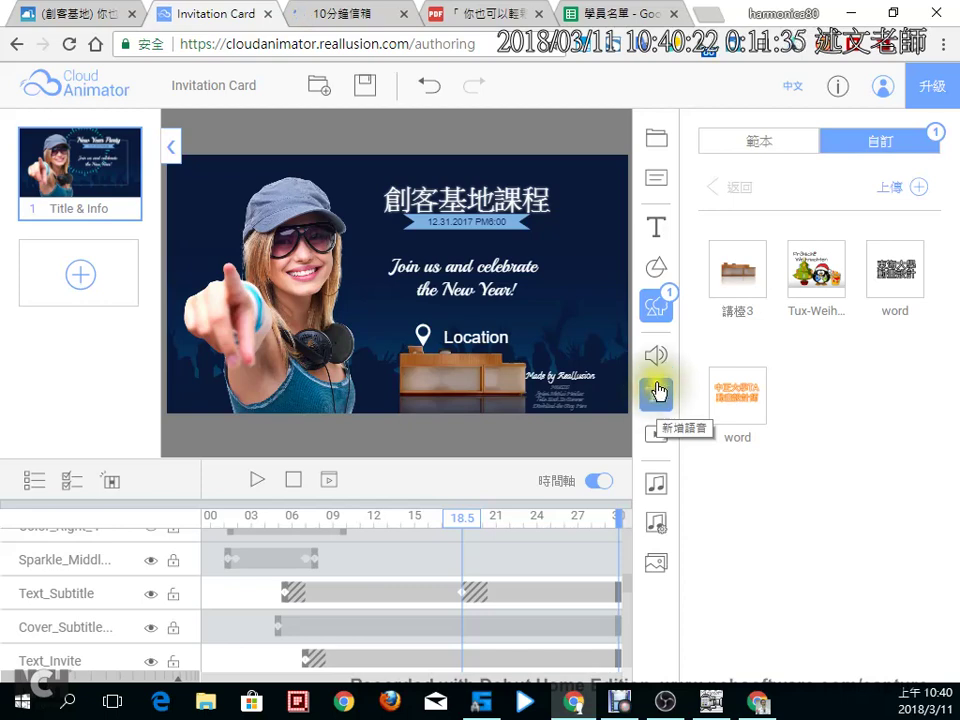
click(657, 402)
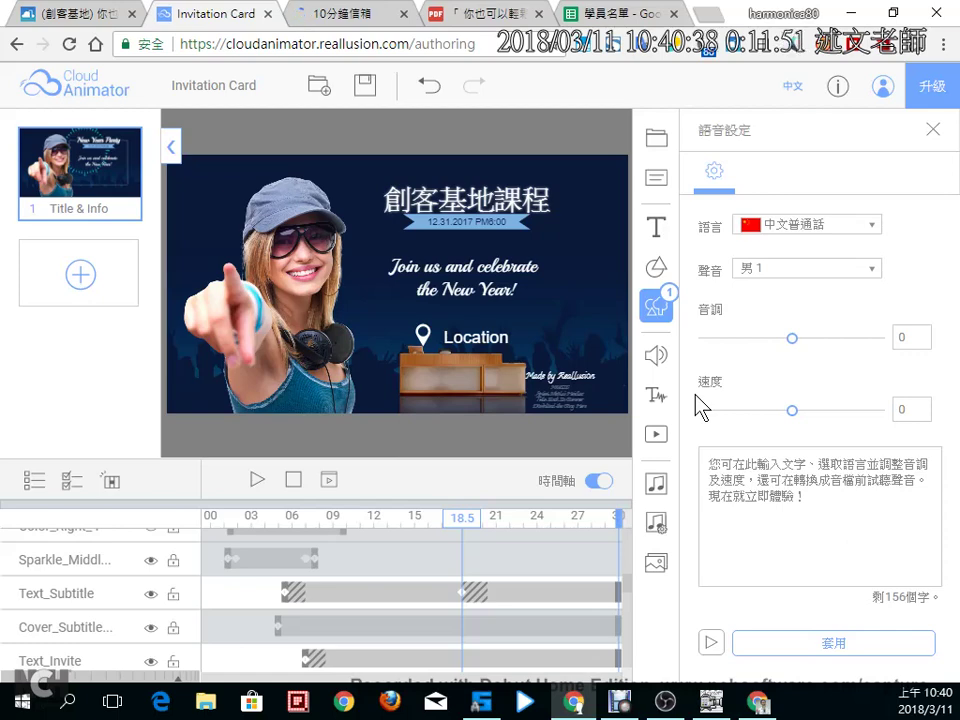
click(729, 466)
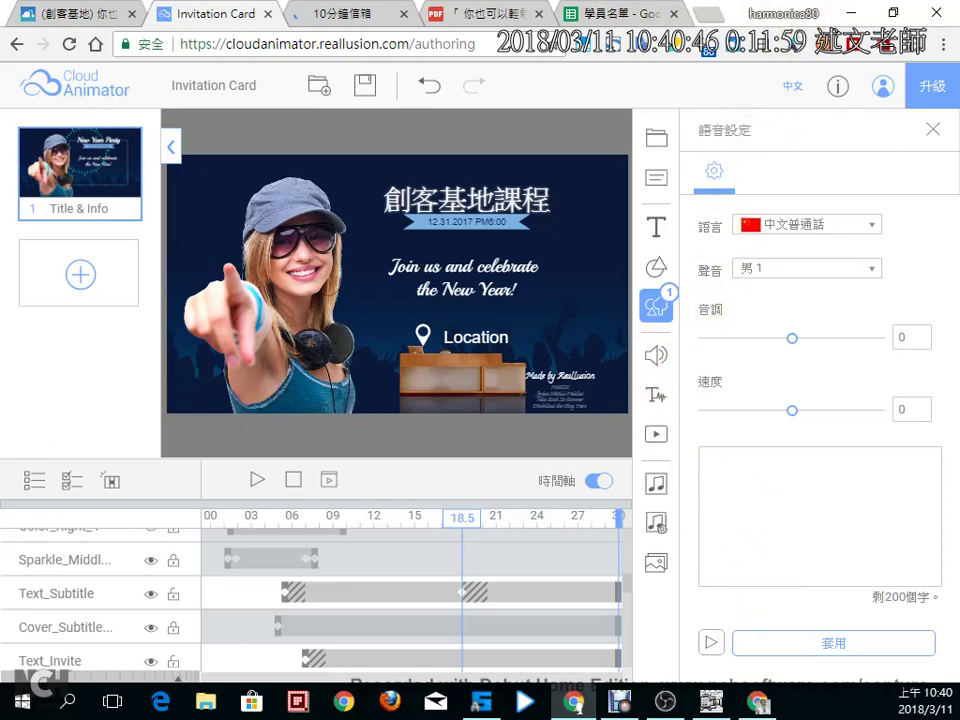
text(創客基地：你也可以輕鬆個做 Motion Graphic 動畫設計師)
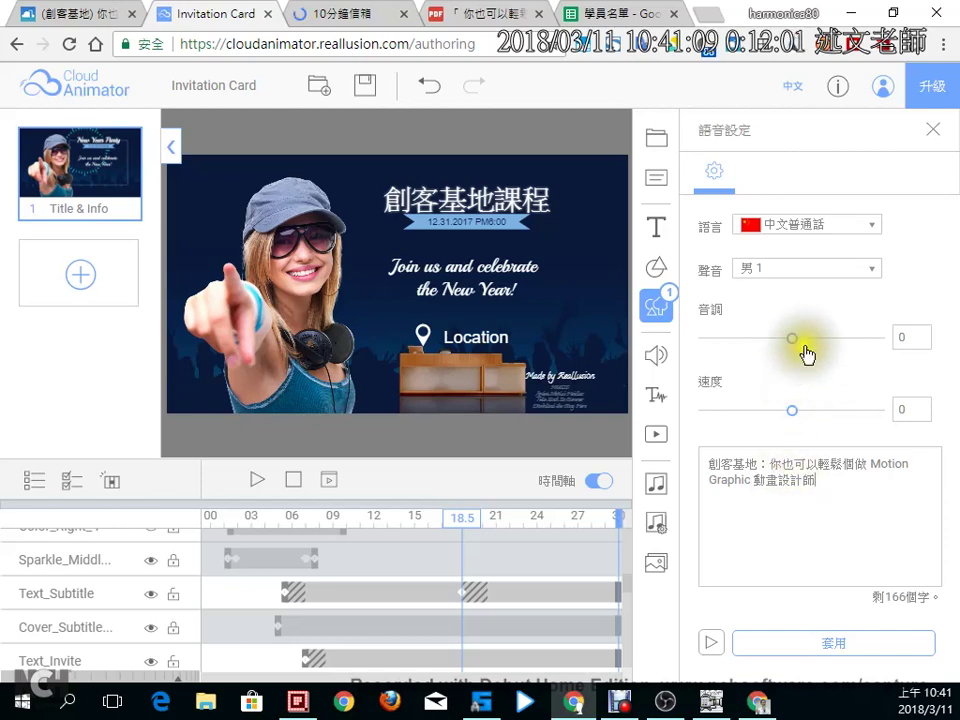
Step: Check the available speech languages and voices, and preview the speech in 中文普通話 with the 男 1 voice
click(850, 229)
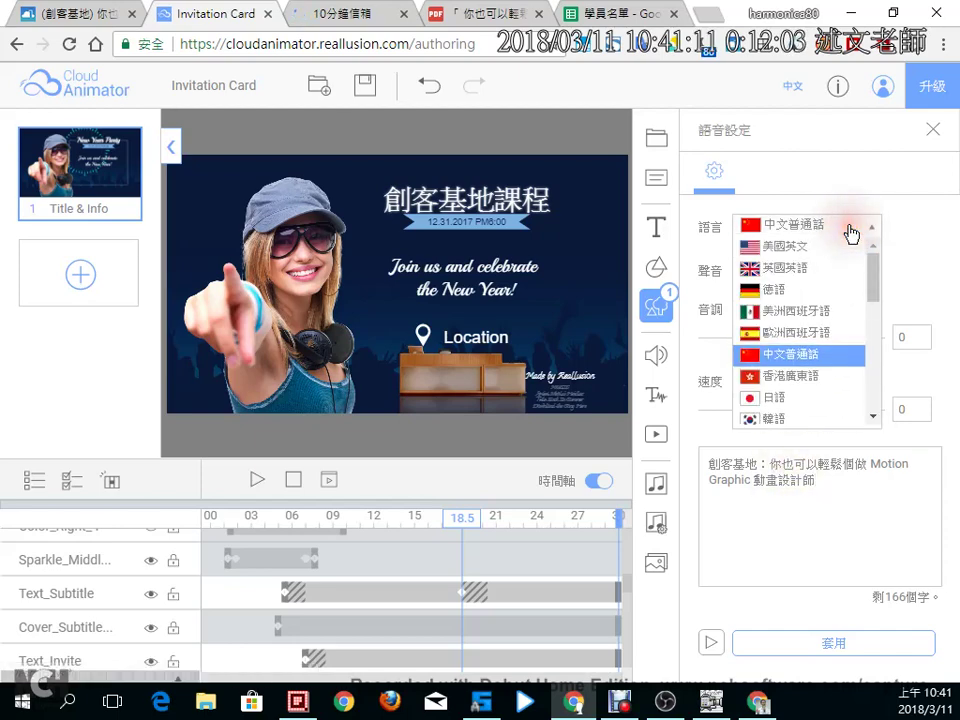
click(936, 253)
click(880, 268)
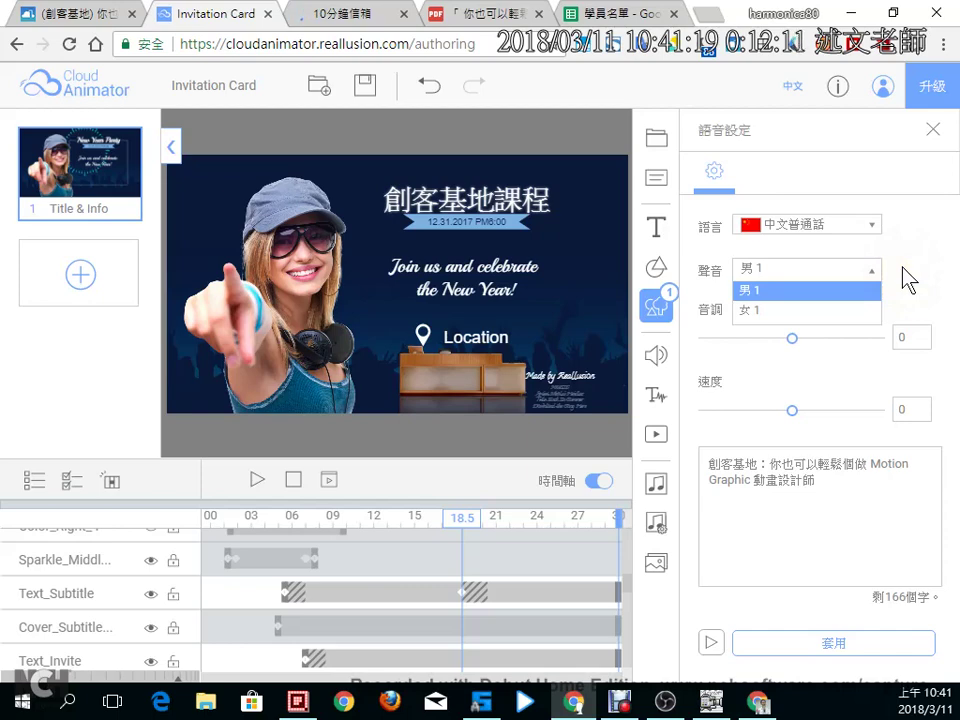
click(913, 271)
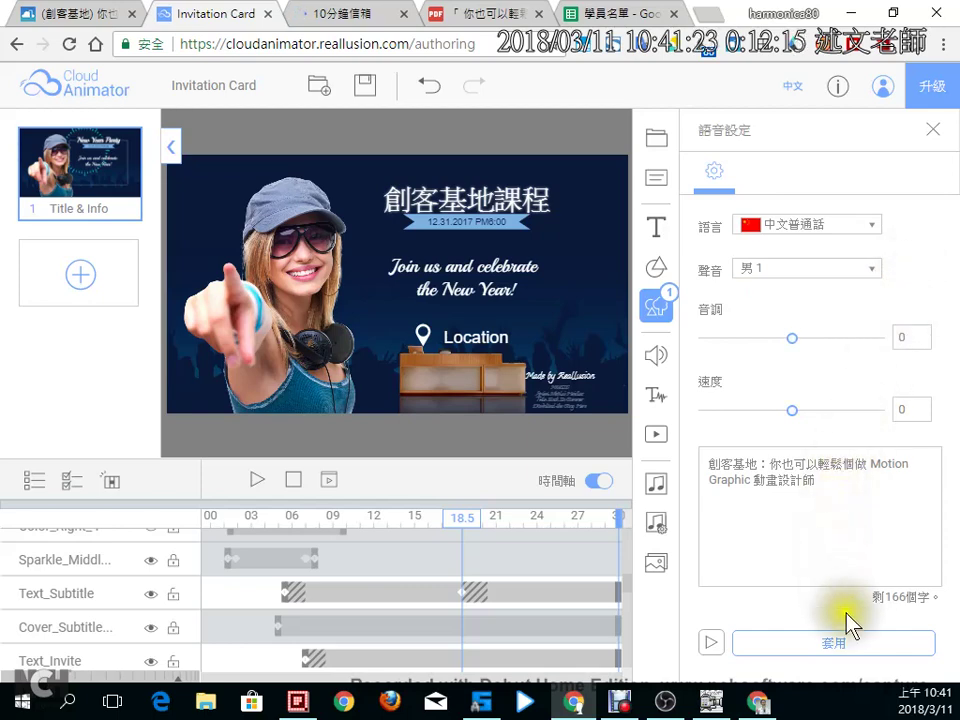
click(710, 643)
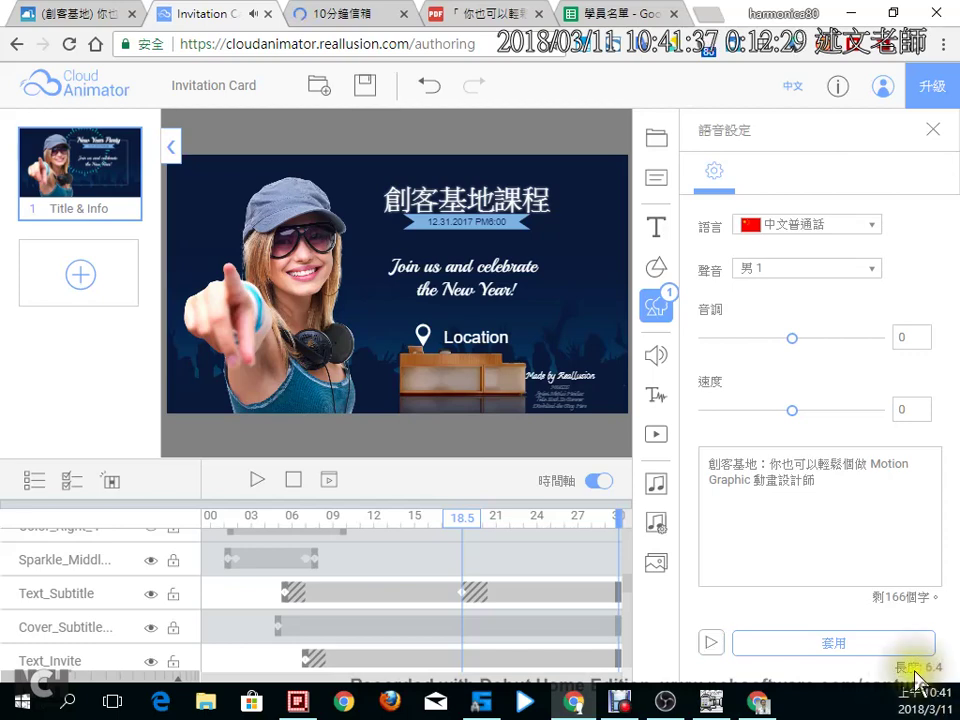
Step: Change the speech voice to 女 1, keeping the language 中文普通話, and preview the speech
click(868, 226)
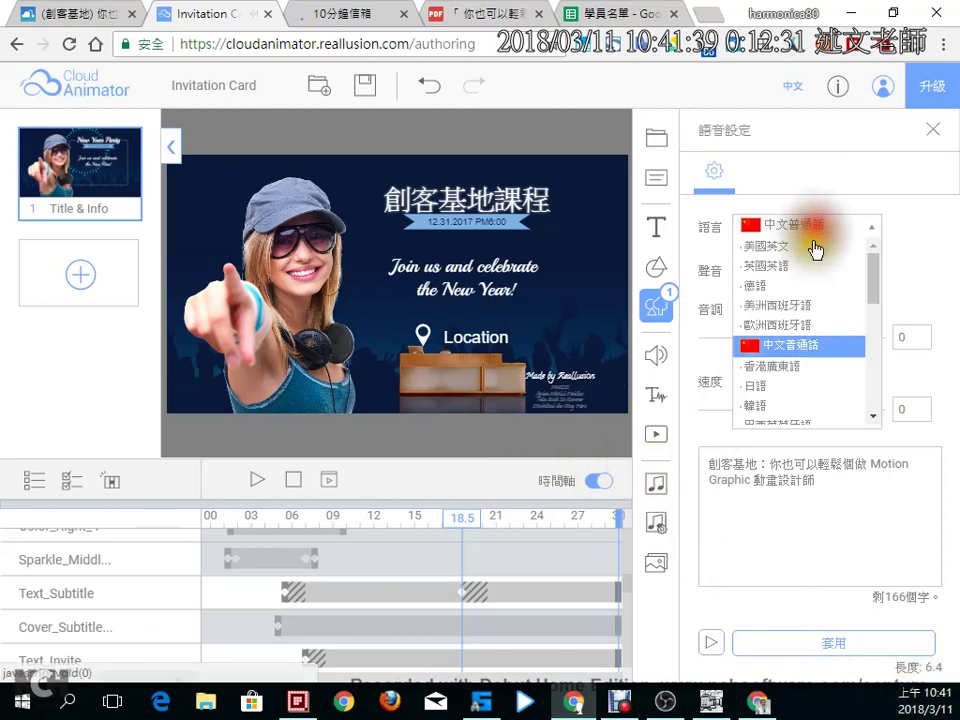
click(870, 200)
click(866, 271)
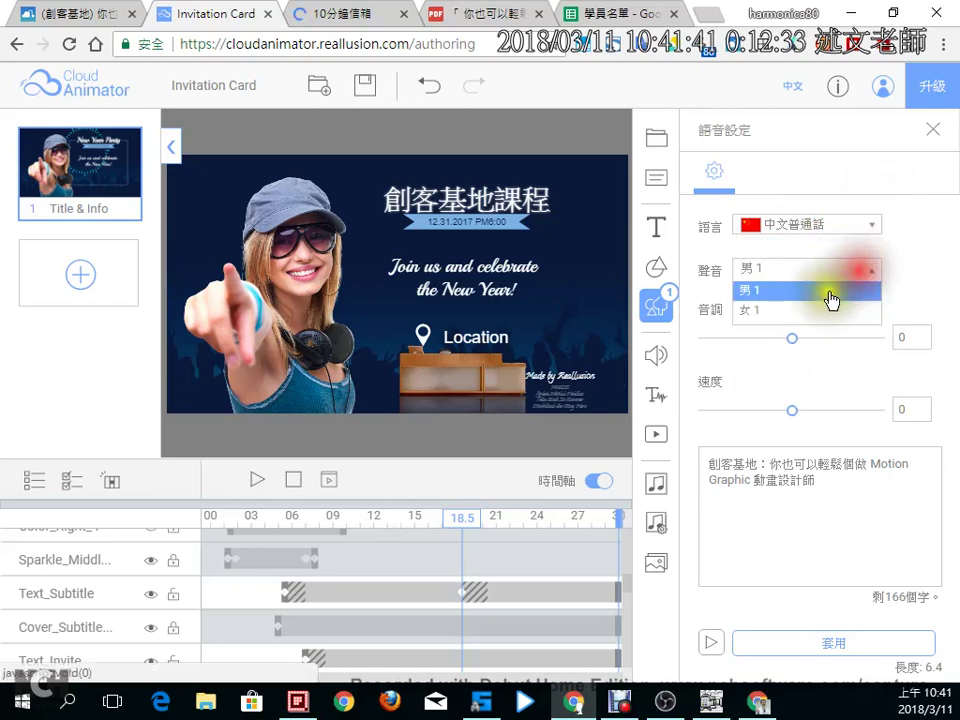
click(817, 314)
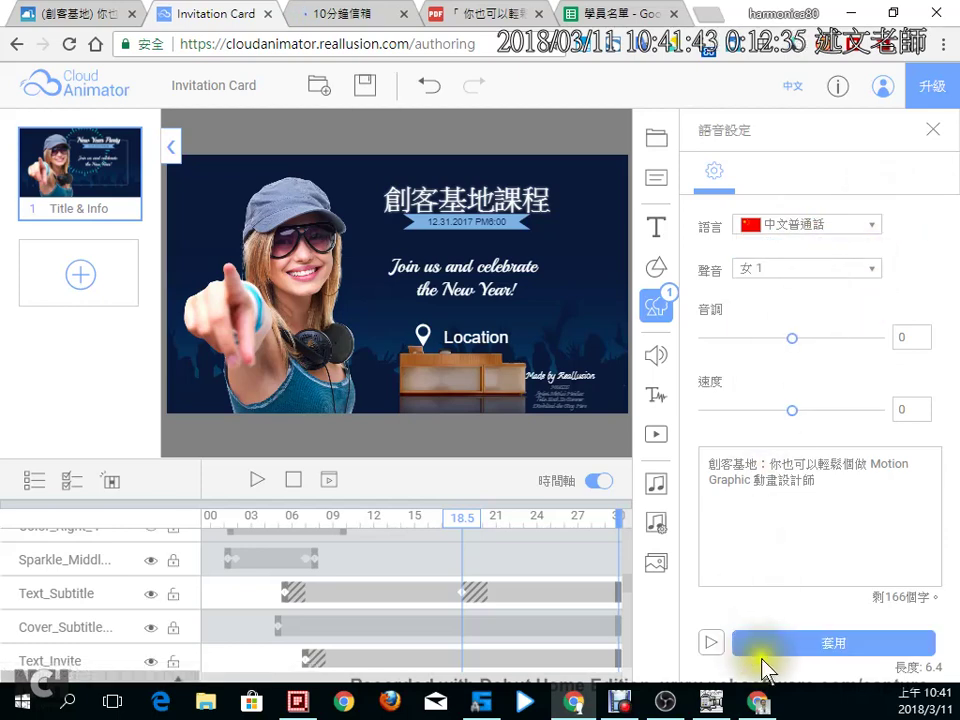
click(712, 643)
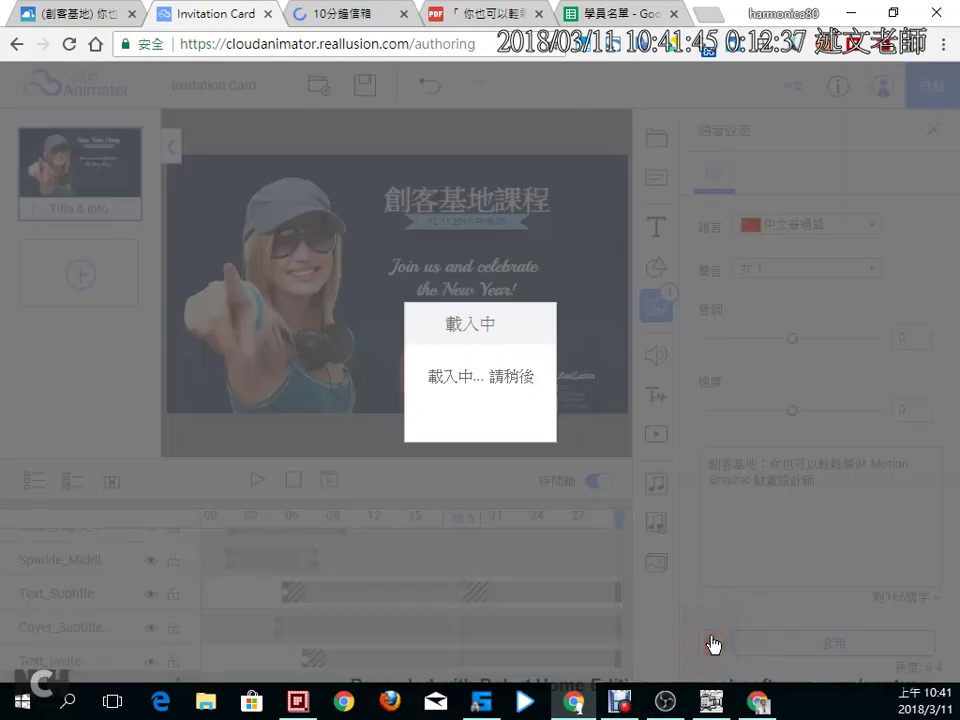